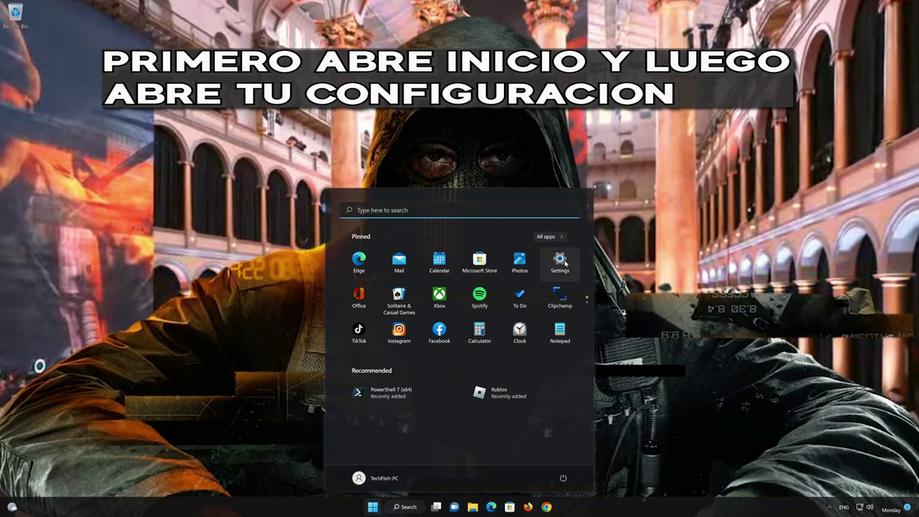
Open the Windows Settings and go to the advanced options of Microsoft Store in the installed apps list
click(565, 262)
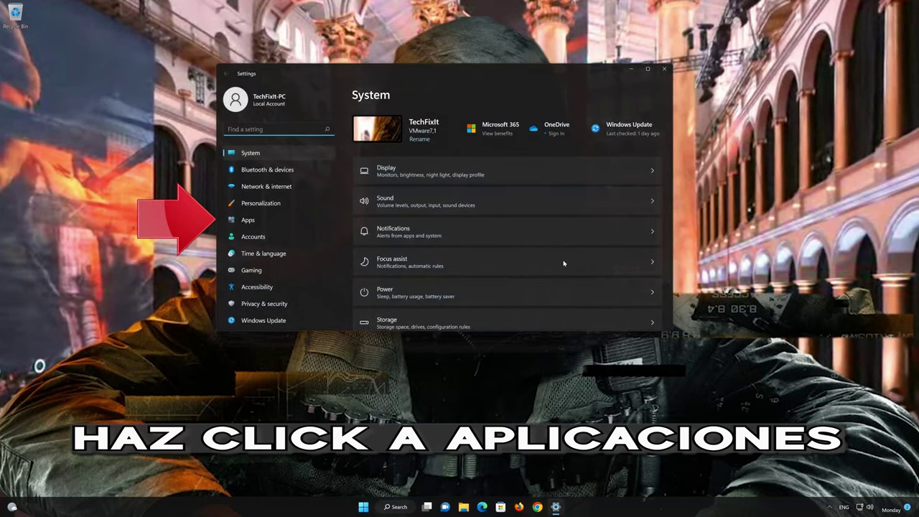
click(283, 217)
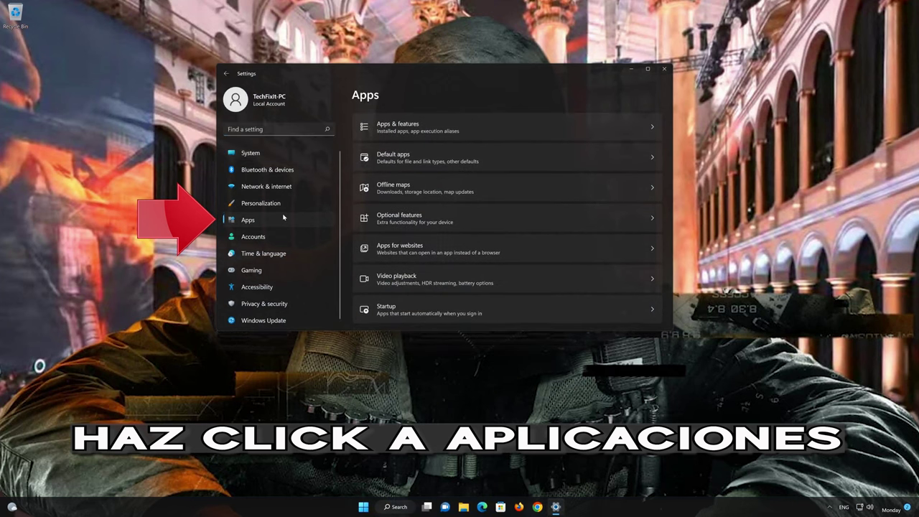
click(465, 125)
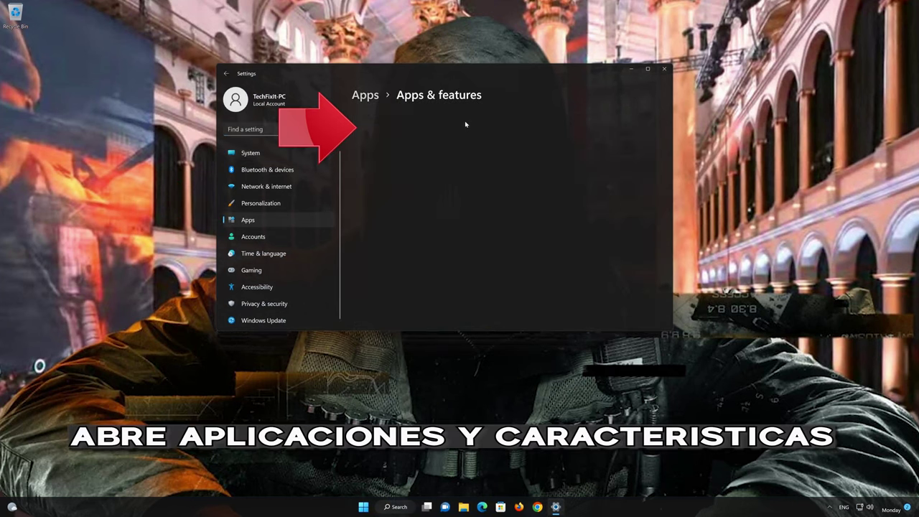
scroll(502, 210, down, 10)
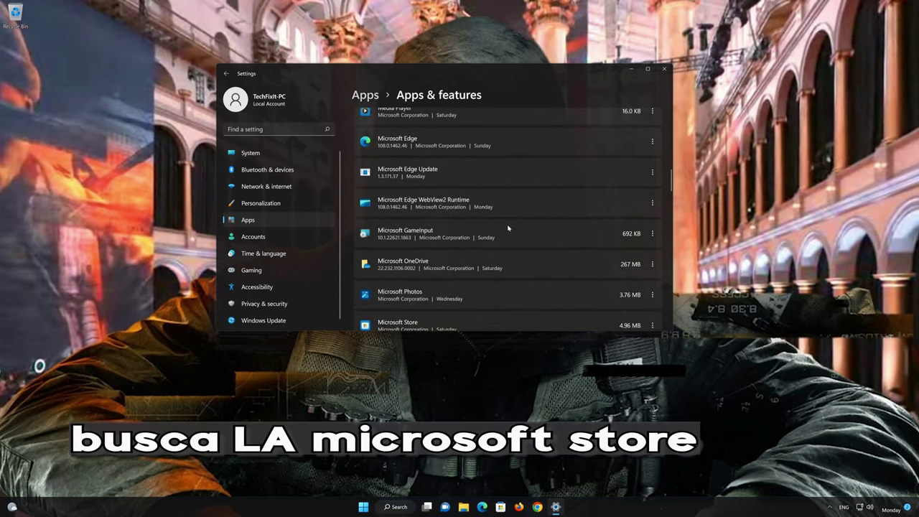
scroll(508, 229, down, 2)
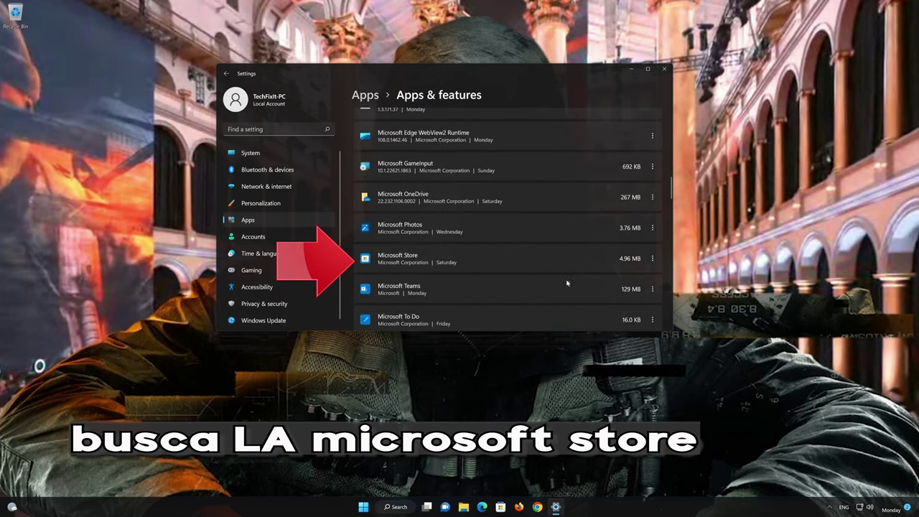
click(652, 258)
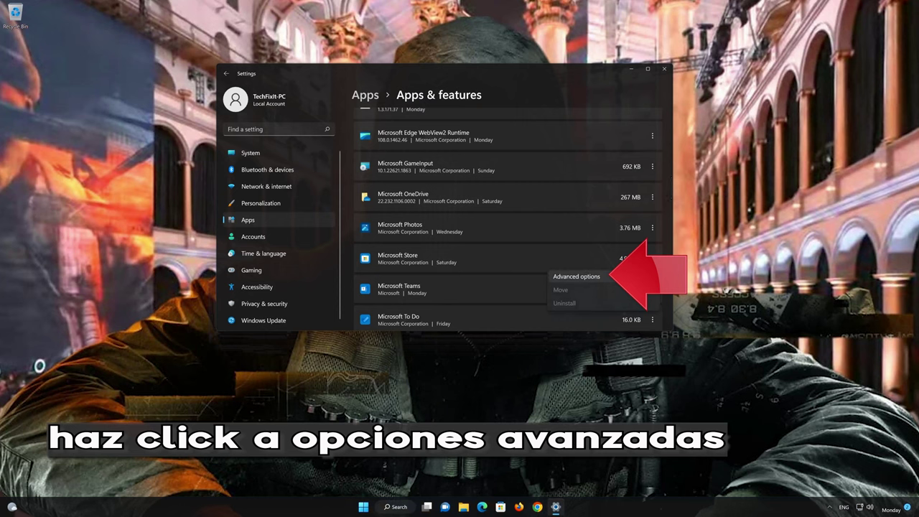
click(579, 277)
Repair the Microsoft Store app, then reset it and confirm deleting its data
scroll(593, 270, down, 2)
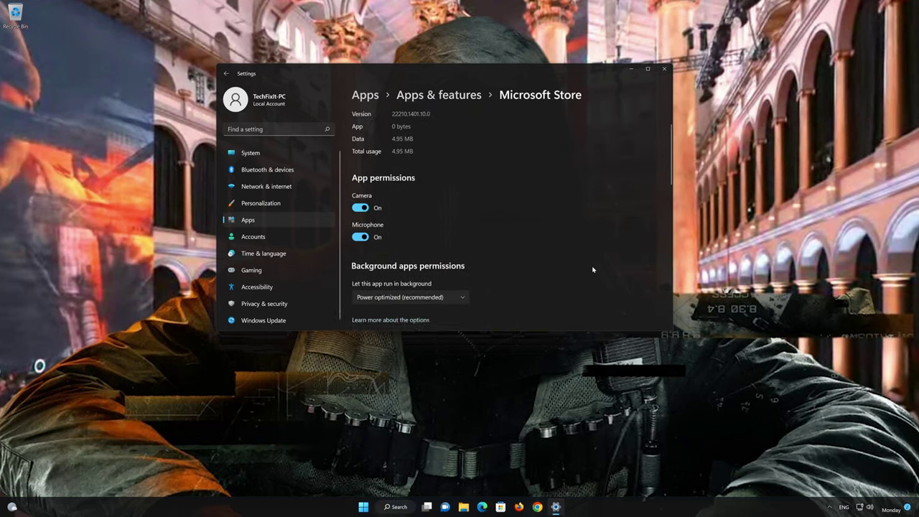
scroll(593, 270, down, 5)
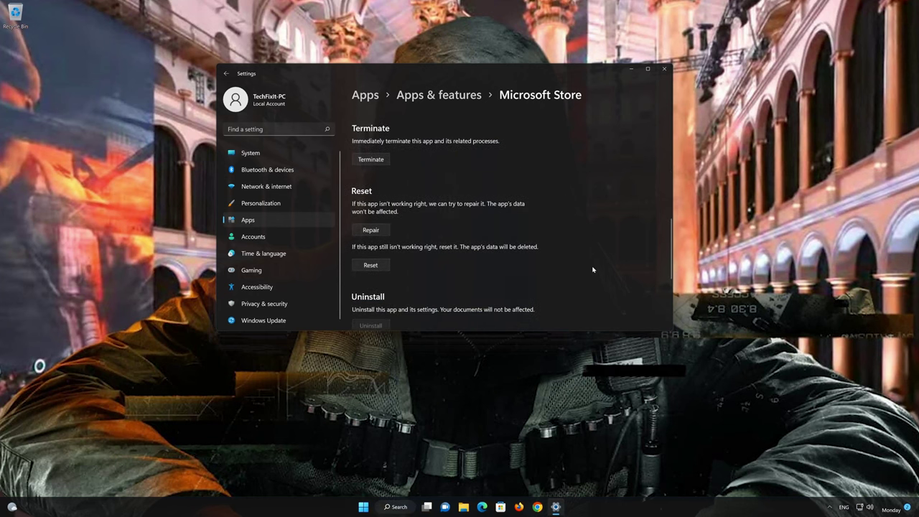
scroll(593, 270, down, 2)
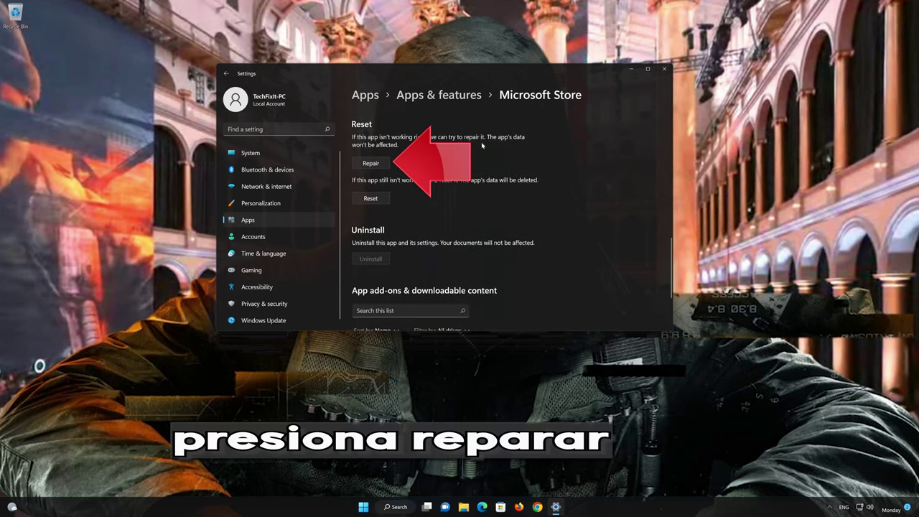
click(381, 165)
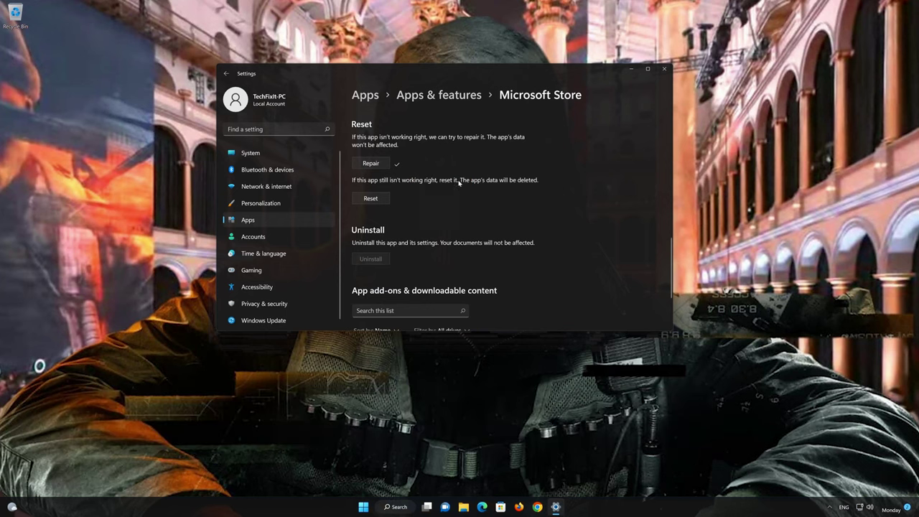
click(370, 199)
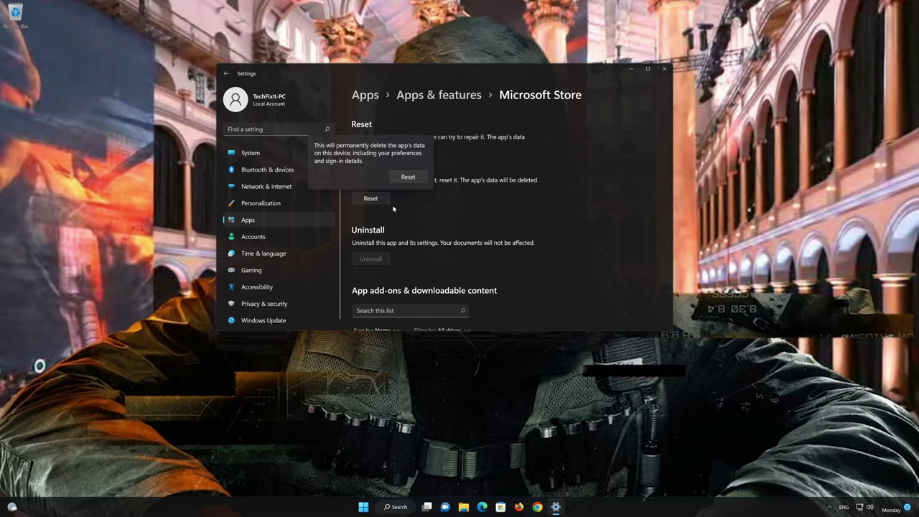
click(407, 181)
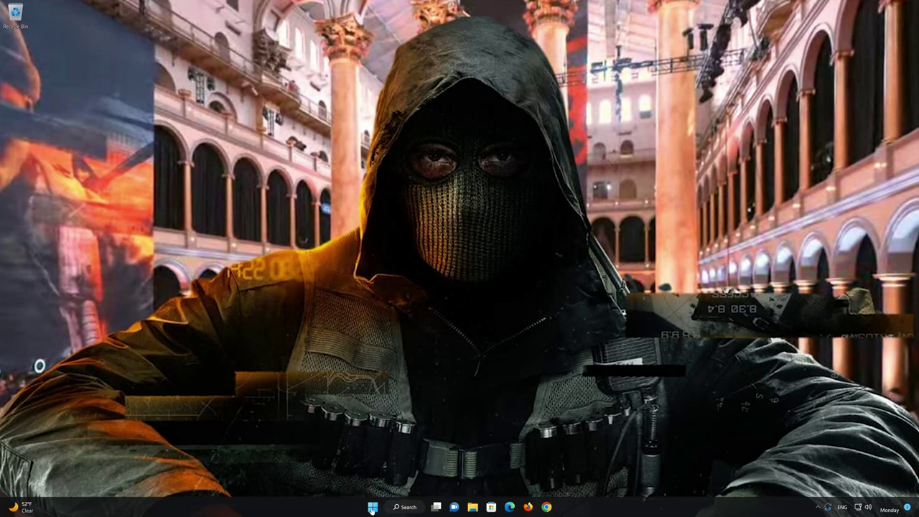
Open the Windows Settings again and go to the advanced options of the Xbox app in the installed apps list
click(372, 508)
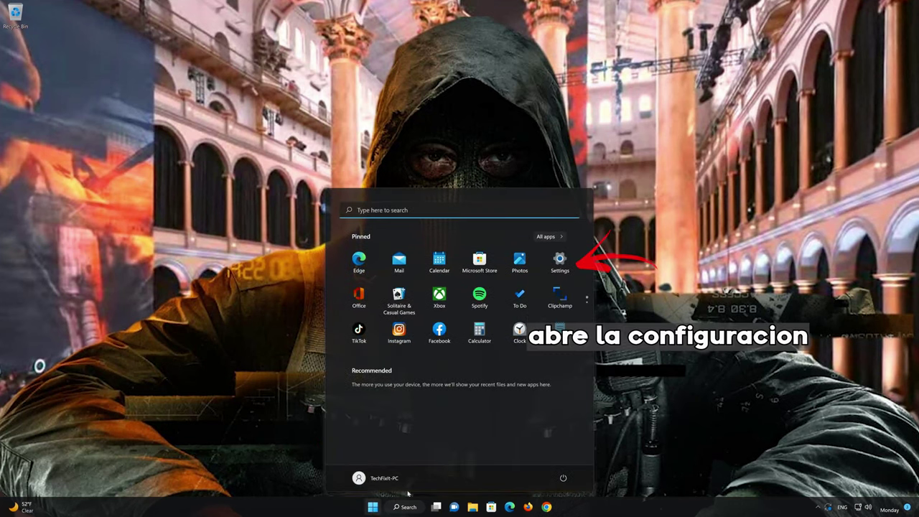
click(560, 265)
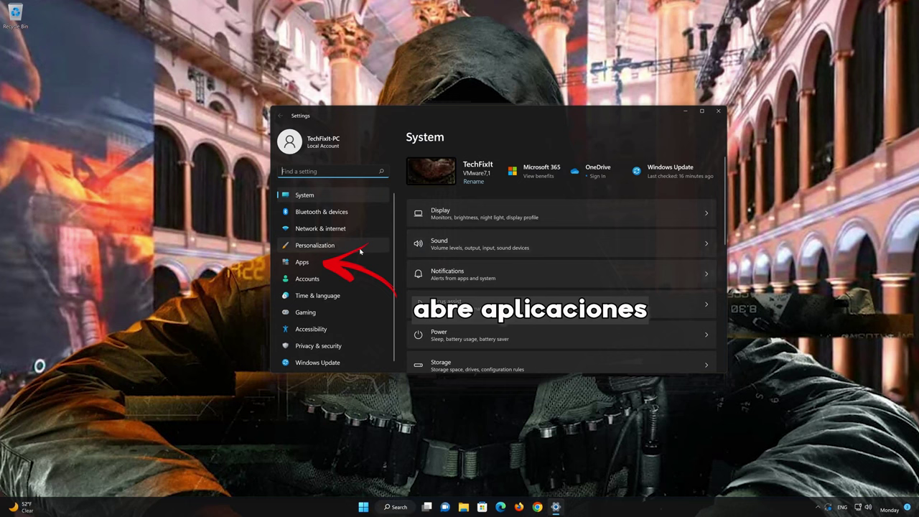
click(308, 263)
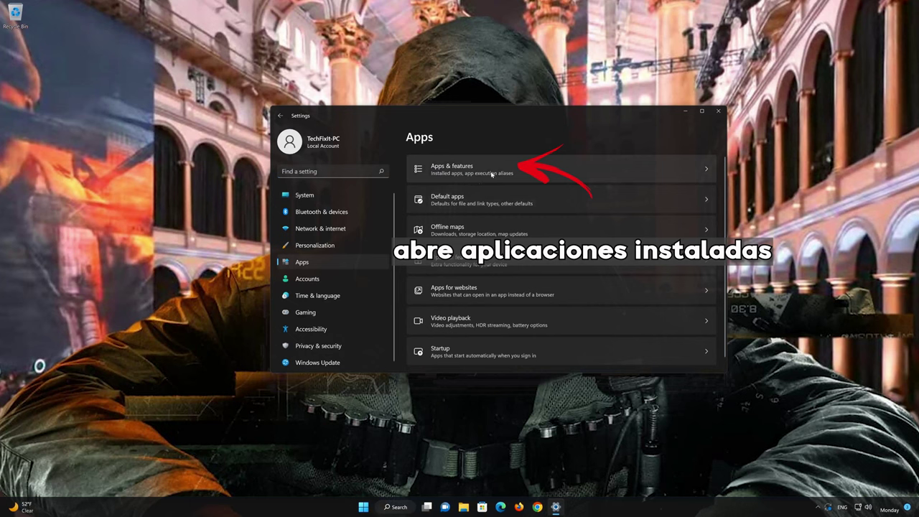
click(492, 172)
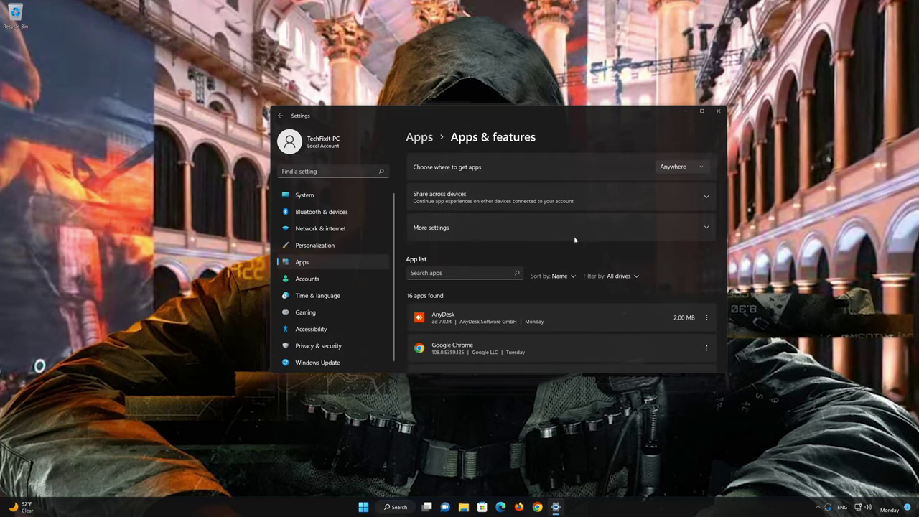
scroll(575, 259, down, 5)
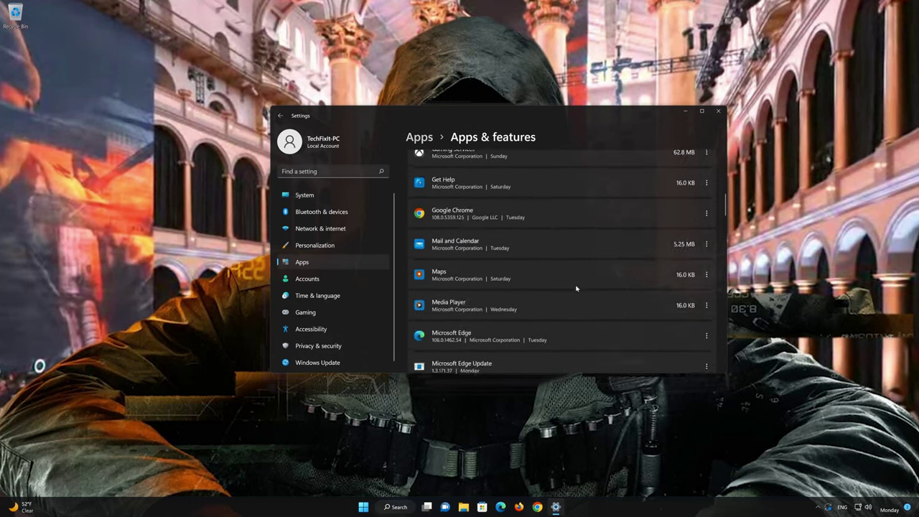
scroll(576, 288, down, 10)
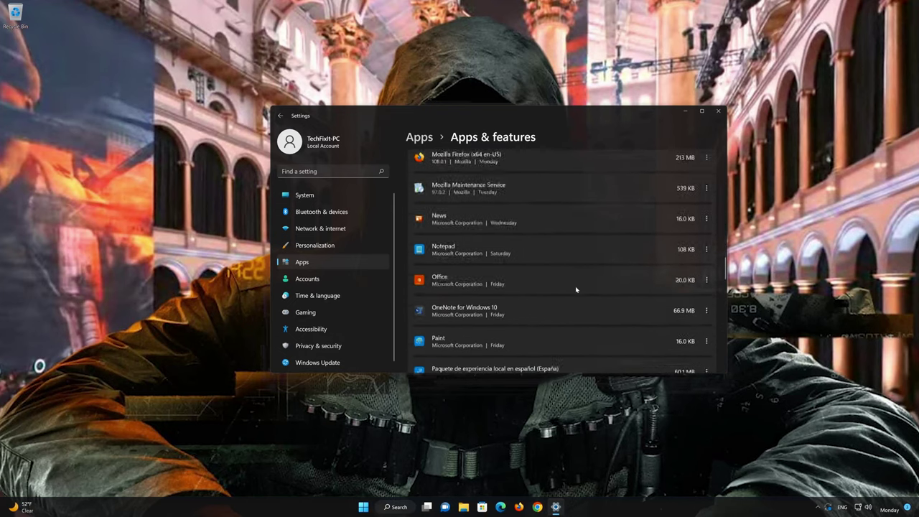
scroll(575, 289, down, 10)
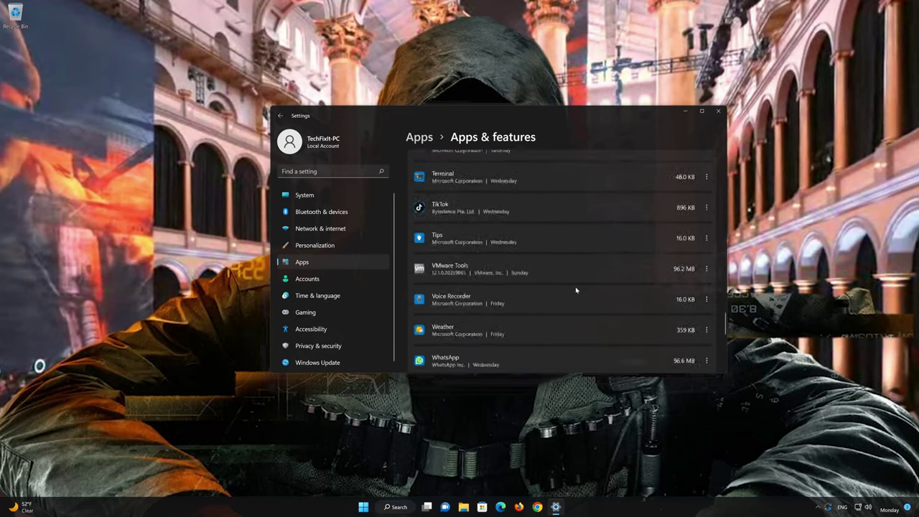
scroll(576, 290, down, 5)
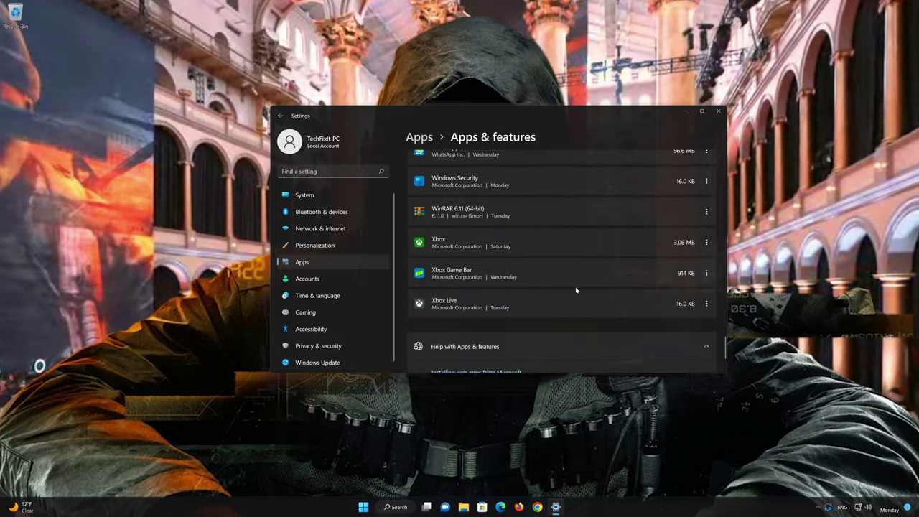
scroll(576, 290, up, 1)
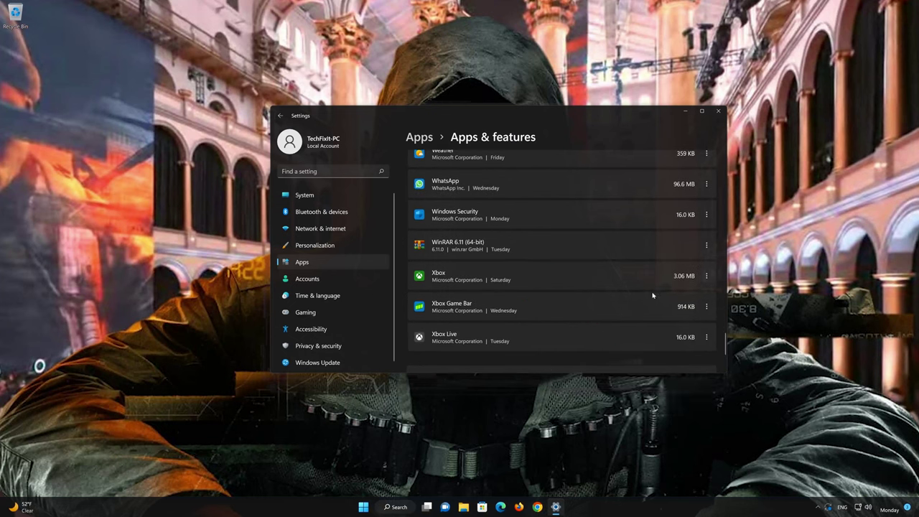
click(706, 277)
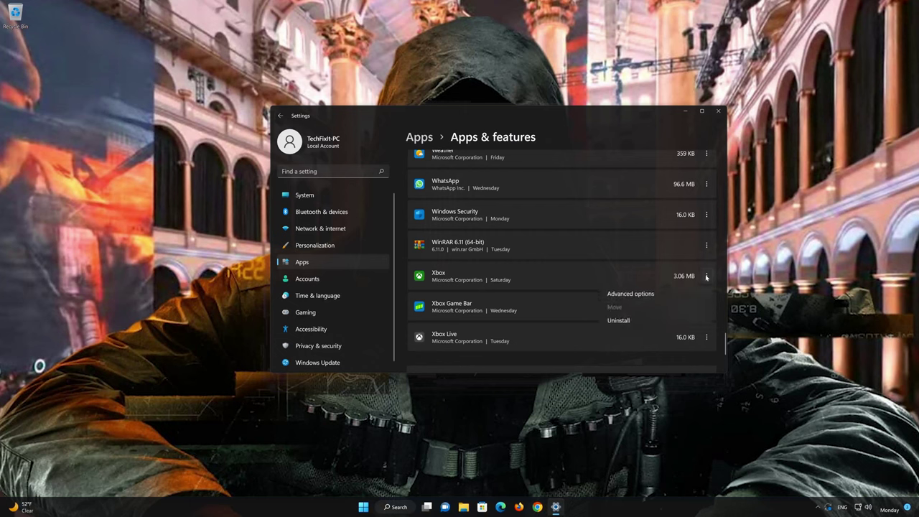
click(634, 296)
Repair the Xbox app, and reset it with confirmation that its data is deleted
scroll(632, 297, down, 2)
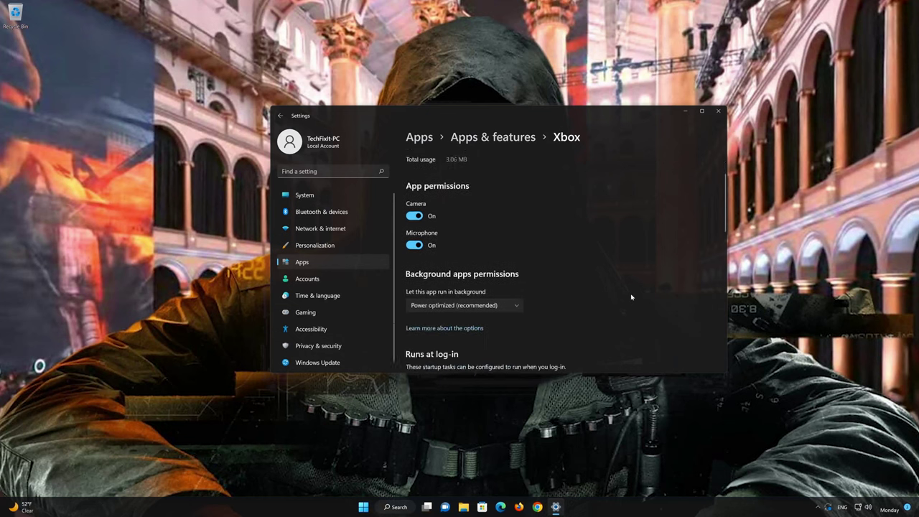
scroll(632, 296, down, 5)
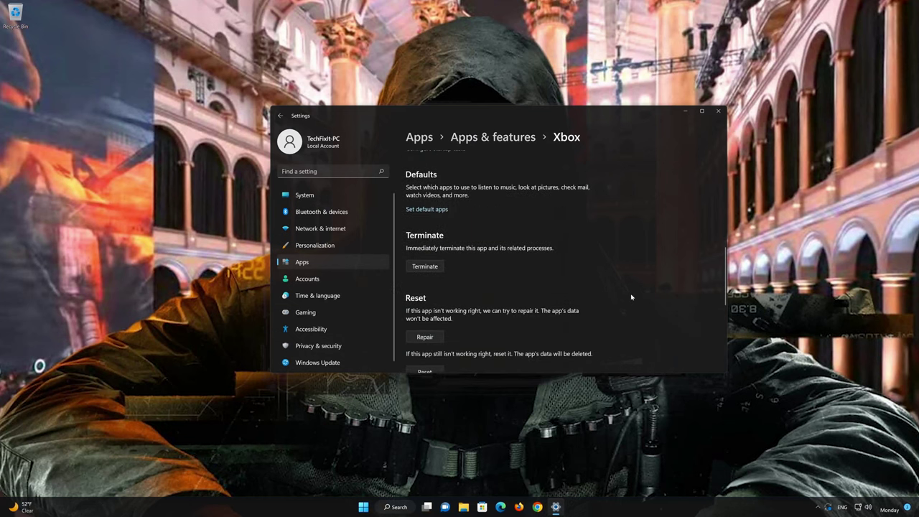
scroll(632, 297, down, 3)
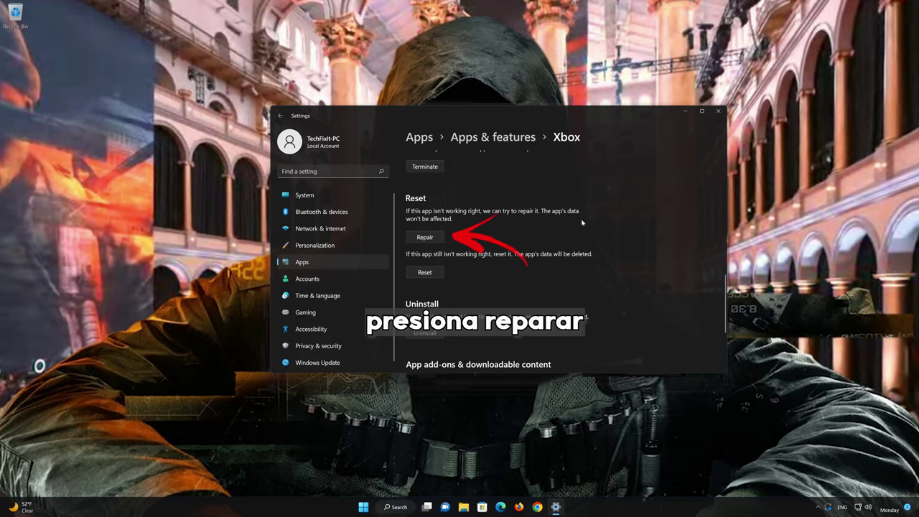
click(425, 237)
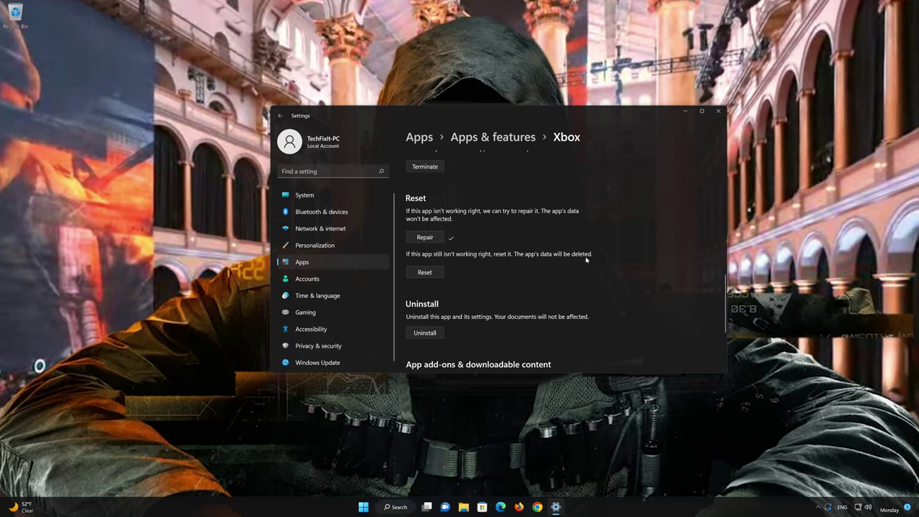
click(426, 272)
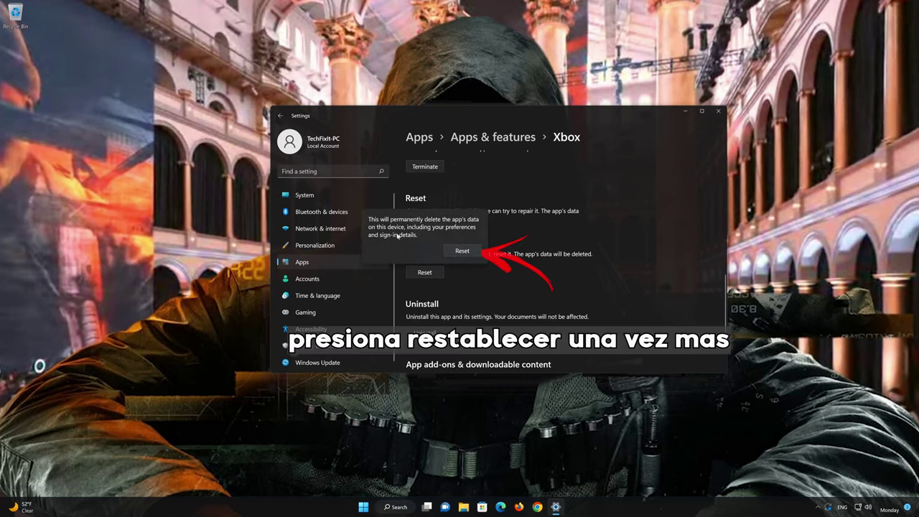
click(465, 251)
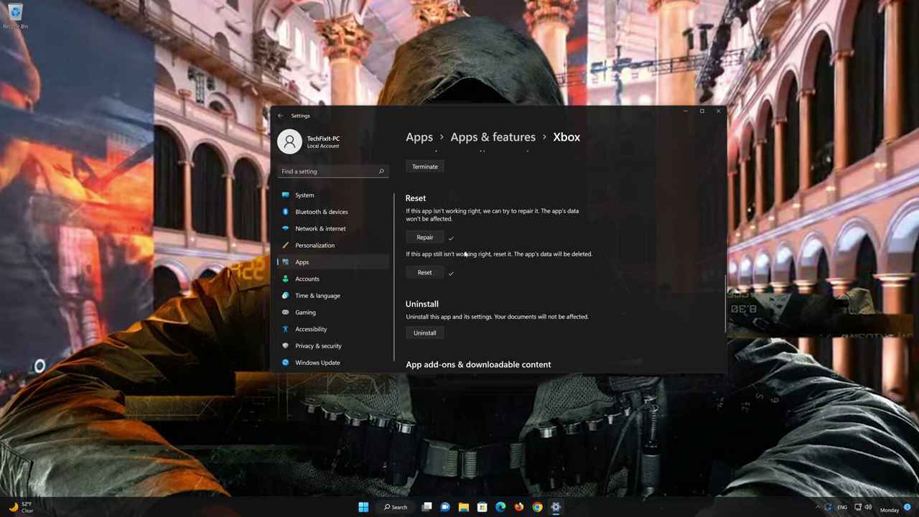
Uninstall the Xbox app, confirm the removal, and close Settings
scroll(463, 271, down, 3)
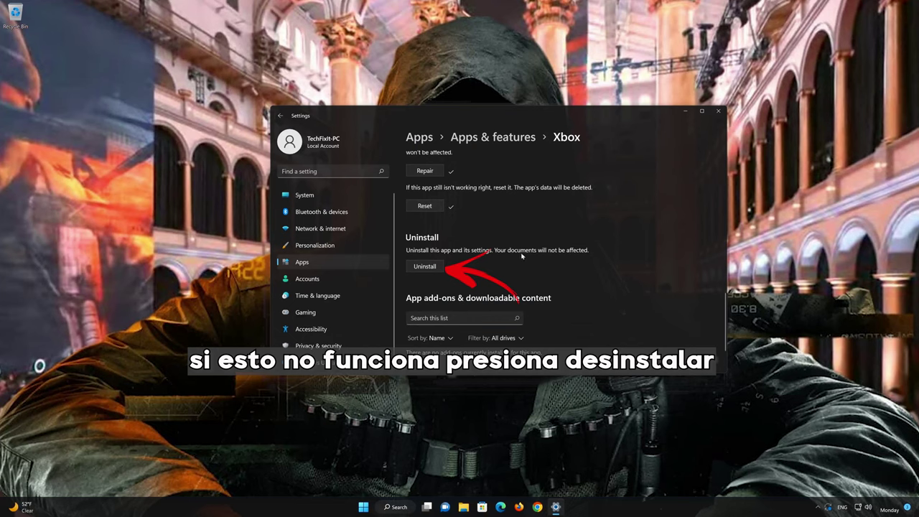
click(426, 267)
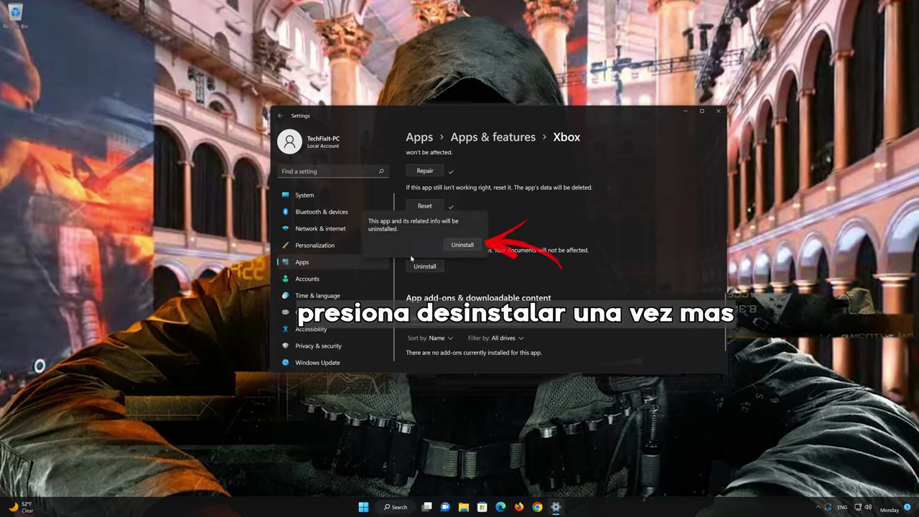
click(464, 245)
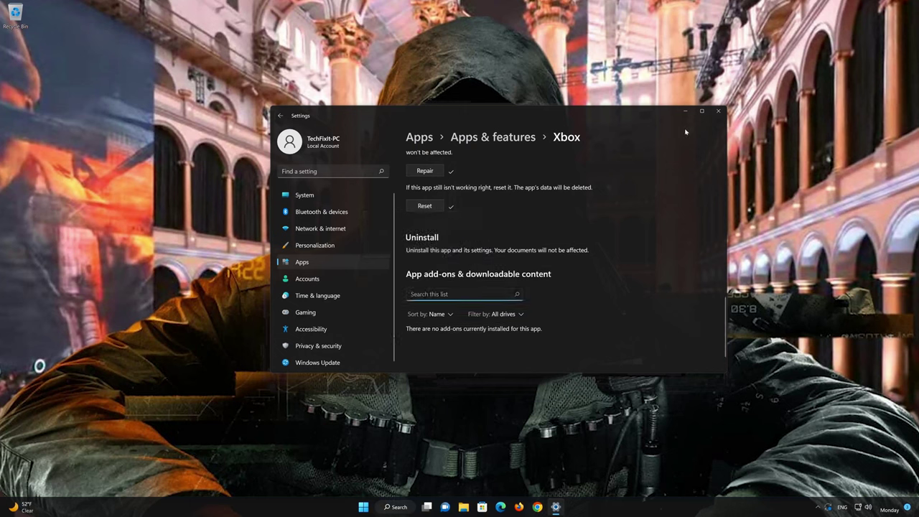
click(717, 111)
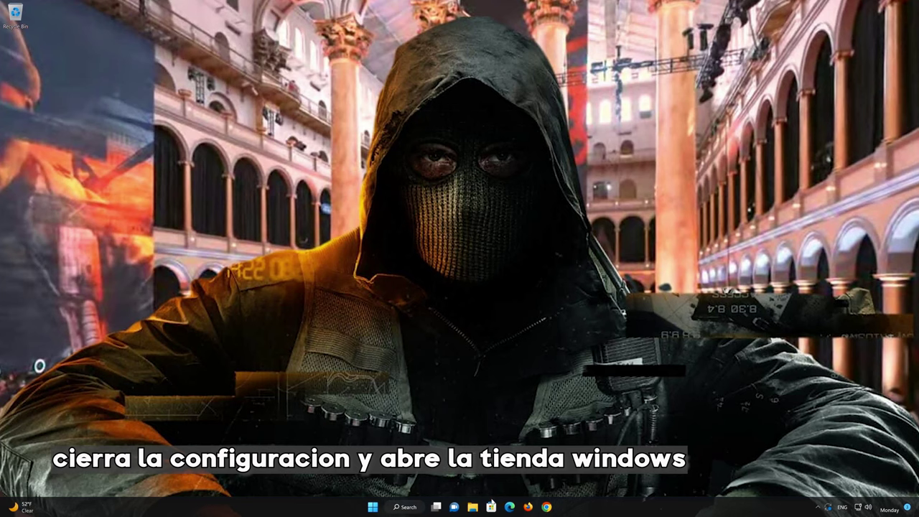
Open the Microsoft Store, search for "xbox", and install the Xbox app from its product page
click(491, 507)
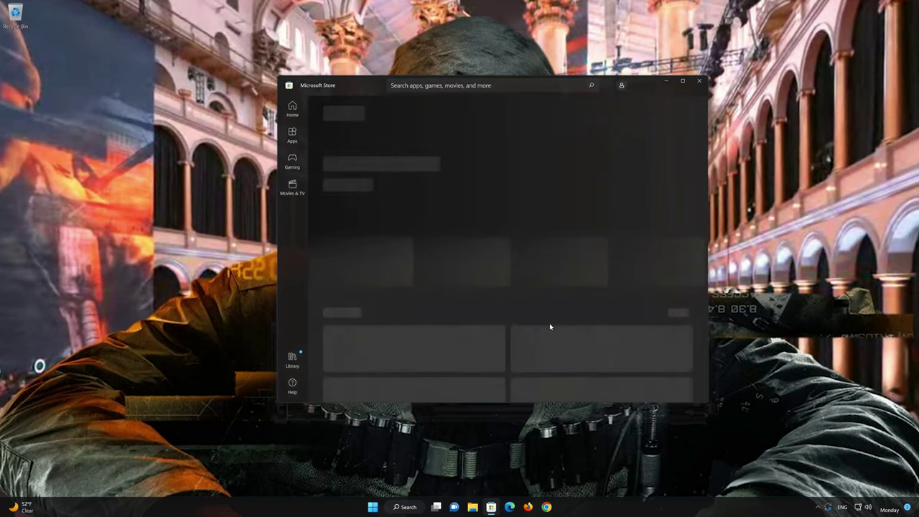
click(489, 84)
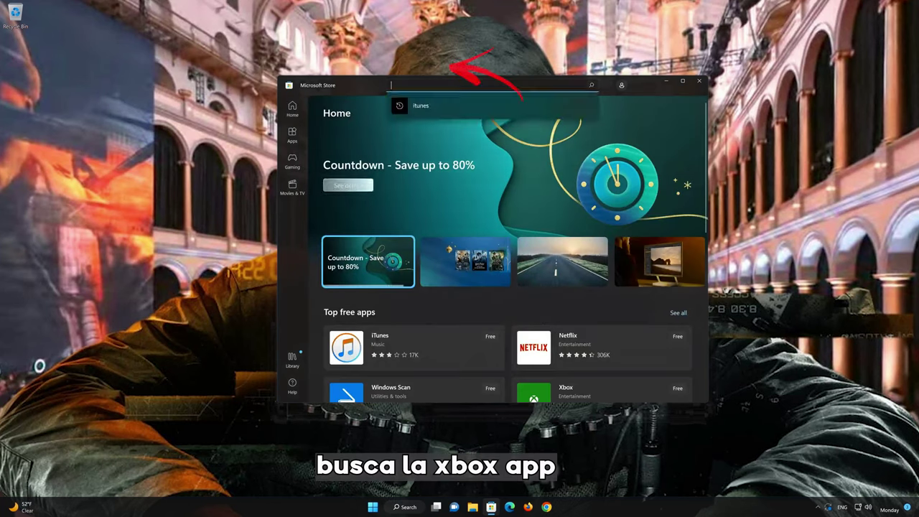
text(xbox)
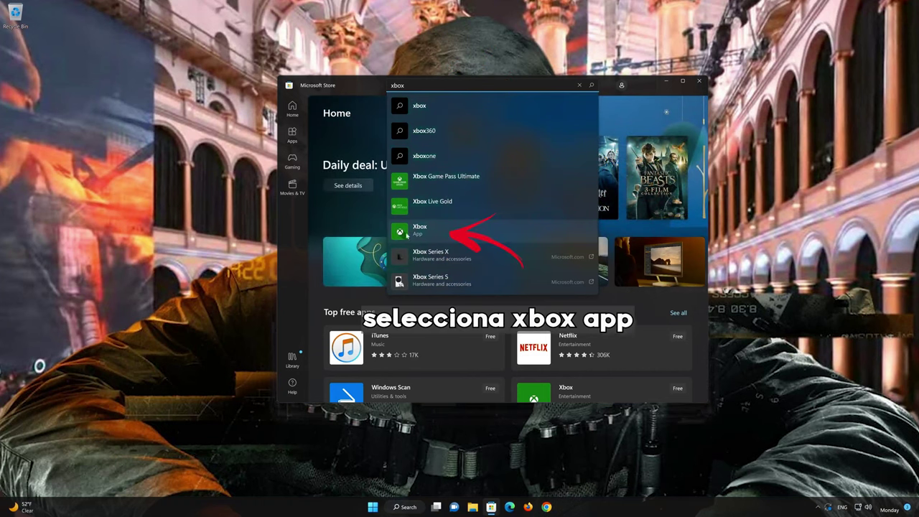
click(434, 232)
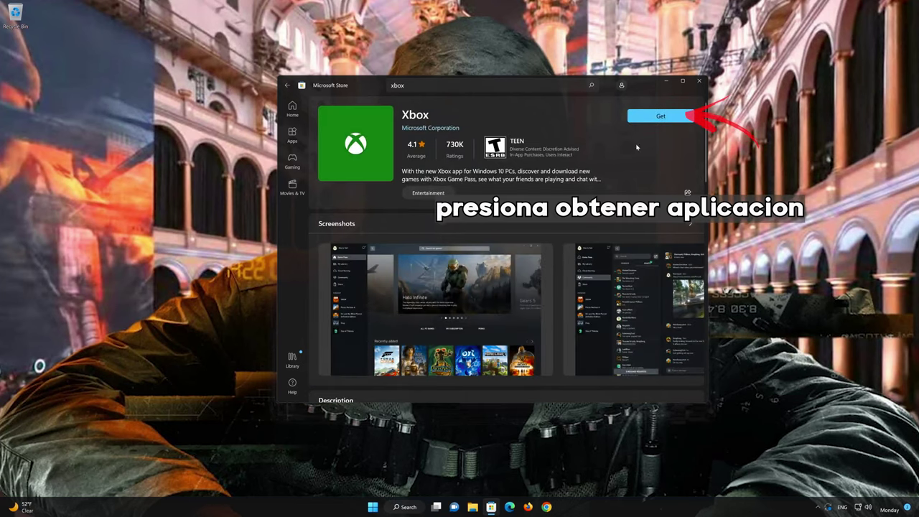
click(657, 122)
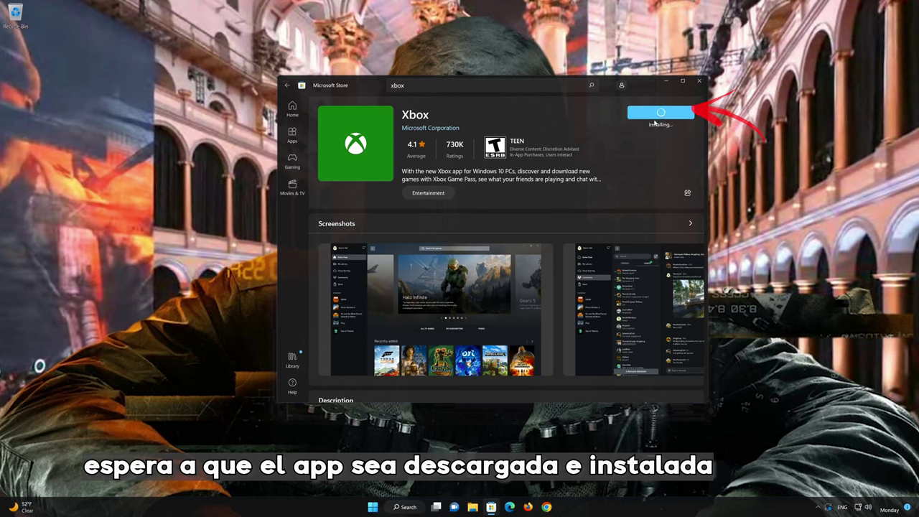
click(654, 119)
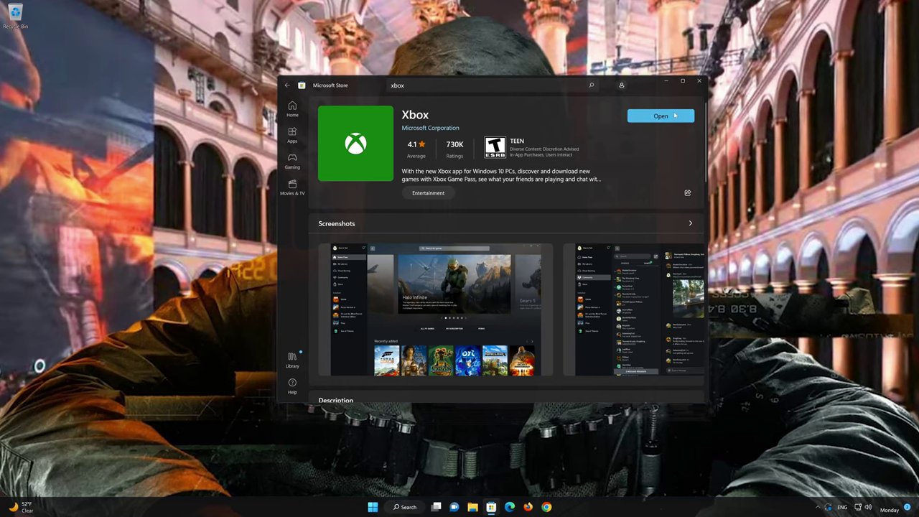
Launch the reinstalled Xbox app, browse the Game Pass catalog, and close both the app and the Microsoft Store
click(674, 115)
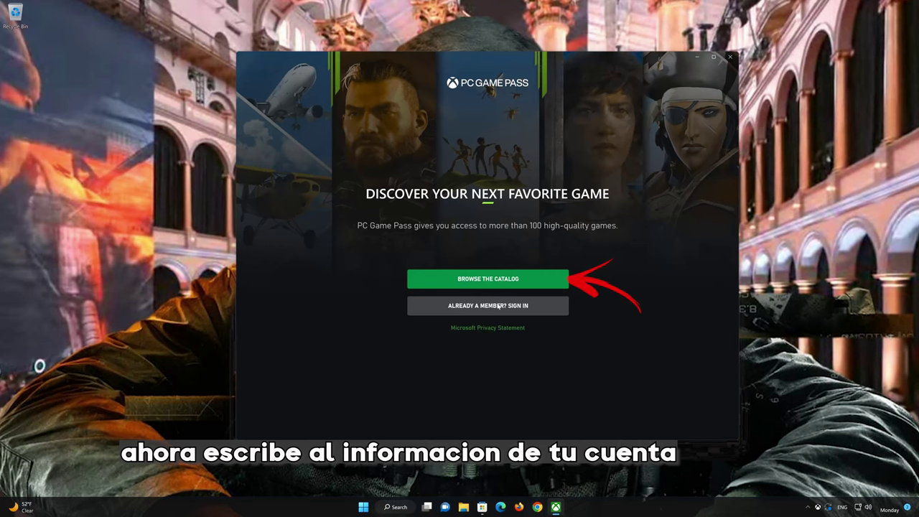
click(509, 280)
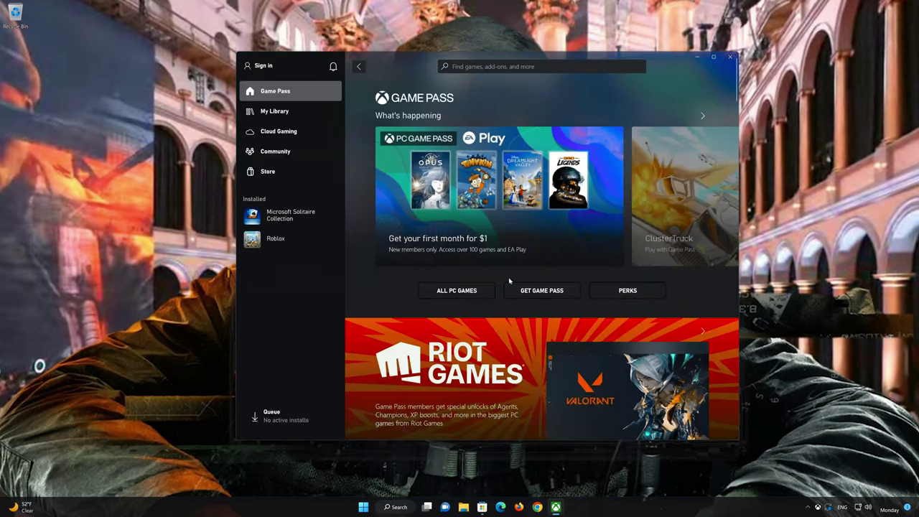
scroll(509, 281, down, 5)
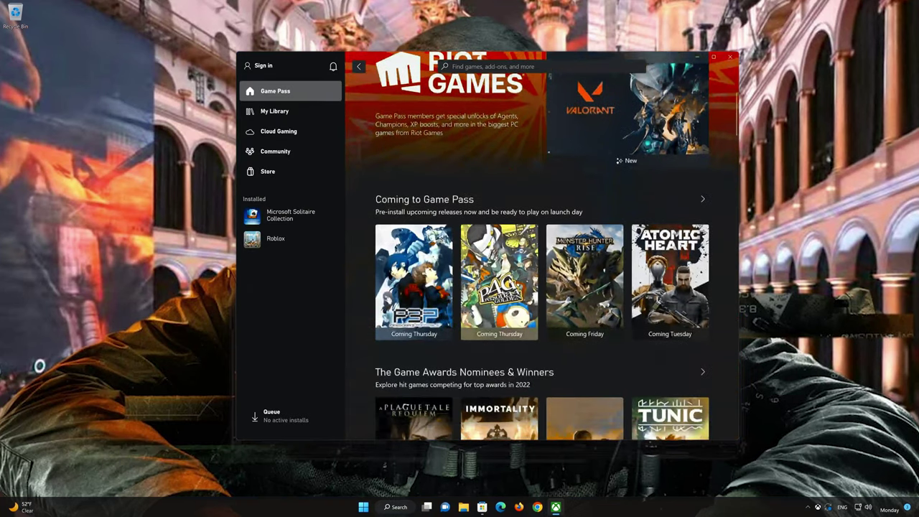
scroll(507, 277, down, 2)
scroll(565, 252, down, 3)
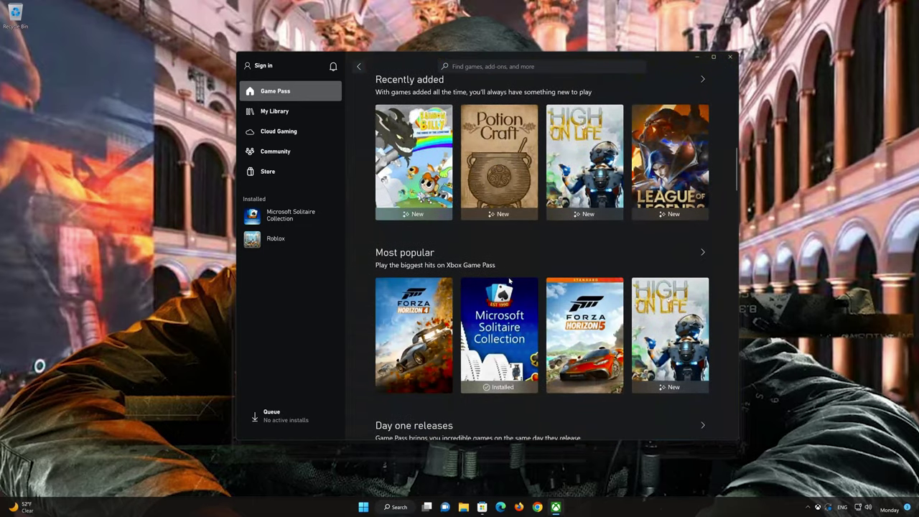
click(731, 57)
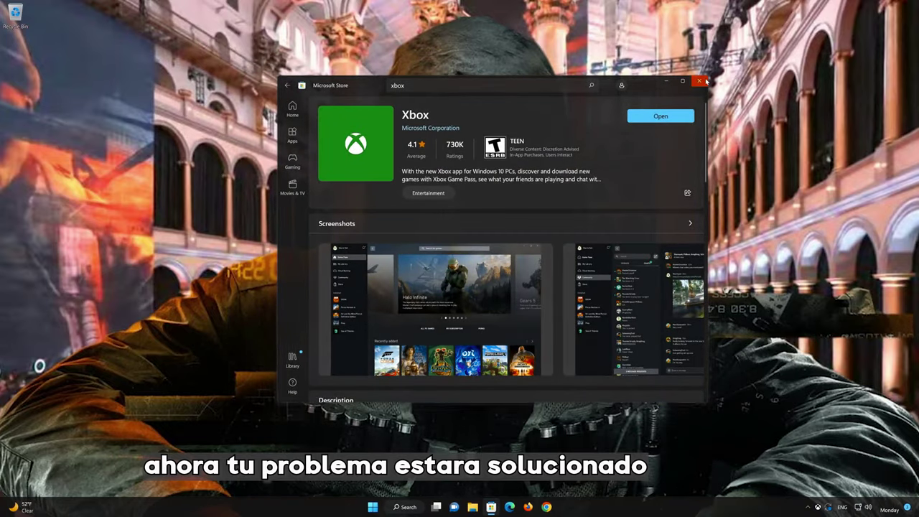
click(706, 82)
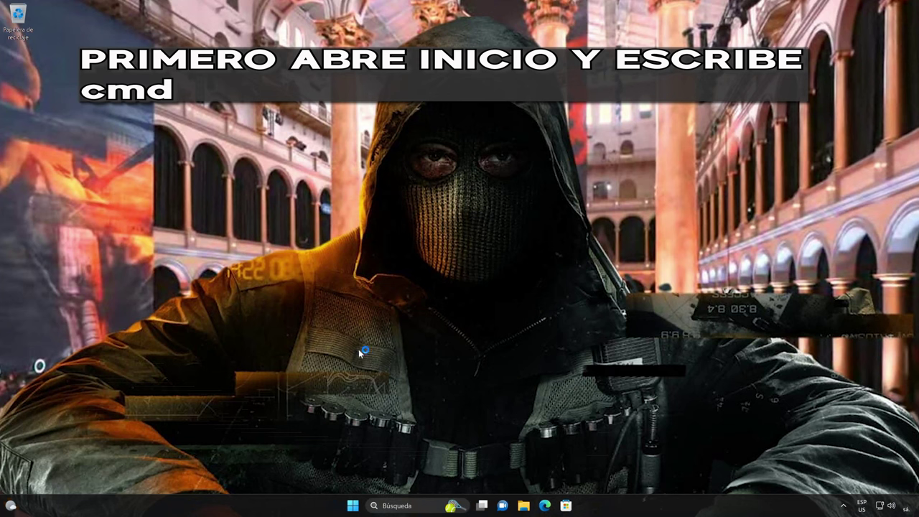
Search Windows for "cmd" and open the Command Prompt as administrator, allowing it to make changes to the device
click(354, 506)
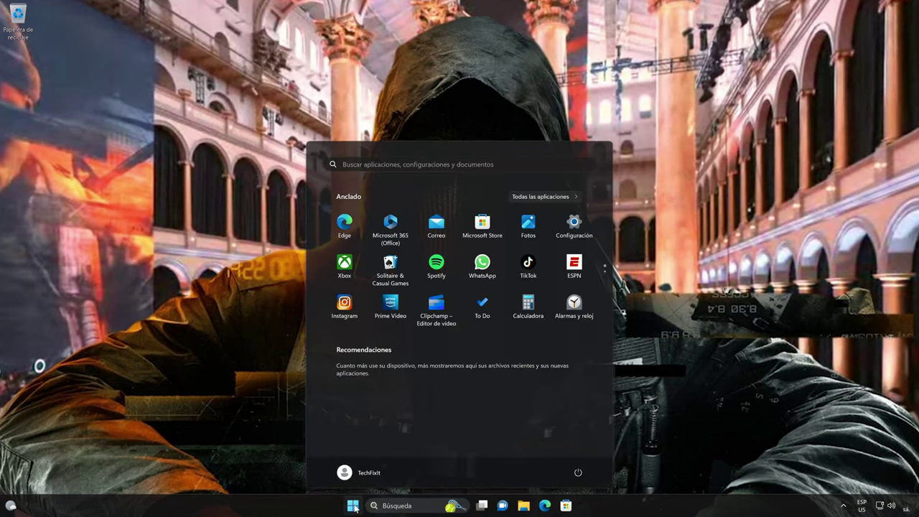
text(cmd)
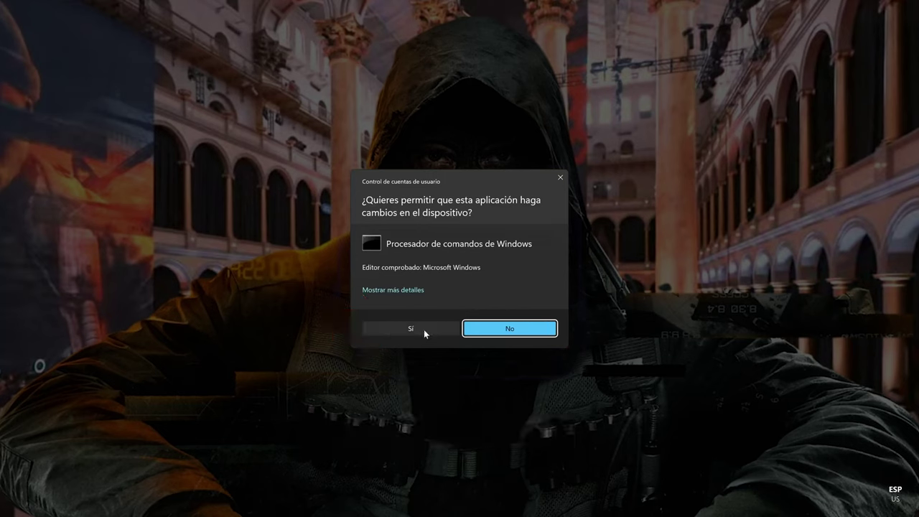
click(423, 330)
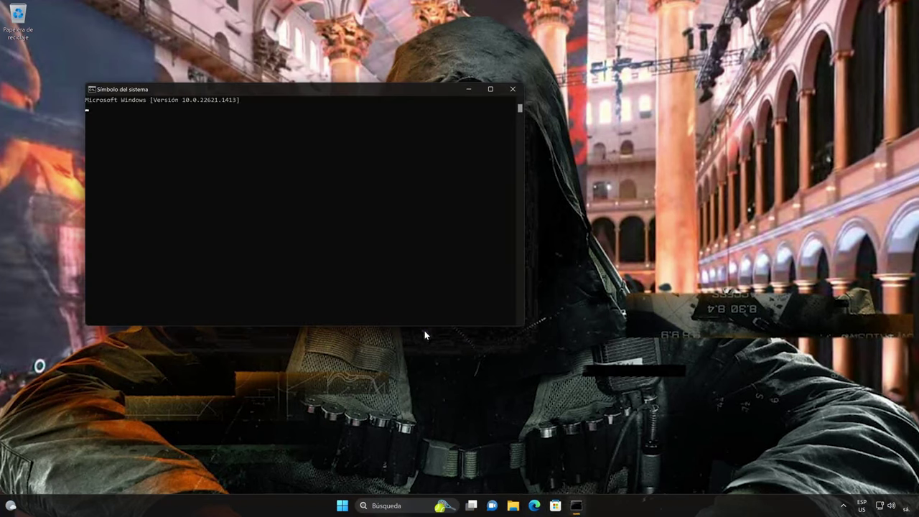
Run the system file check with the command "sfc /scannow" in the Command Prompt
drag(300, 88, 469, 125)
text(sfc)
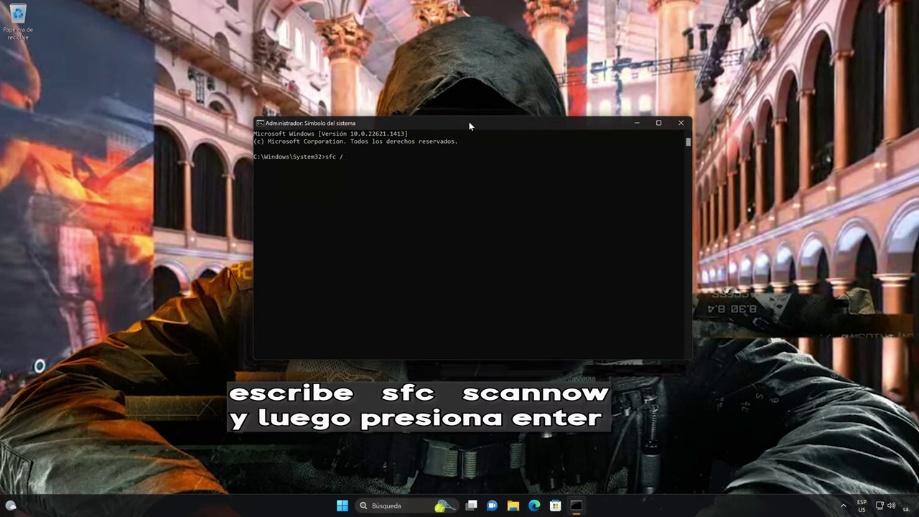
text( /scannow)
key(Return)
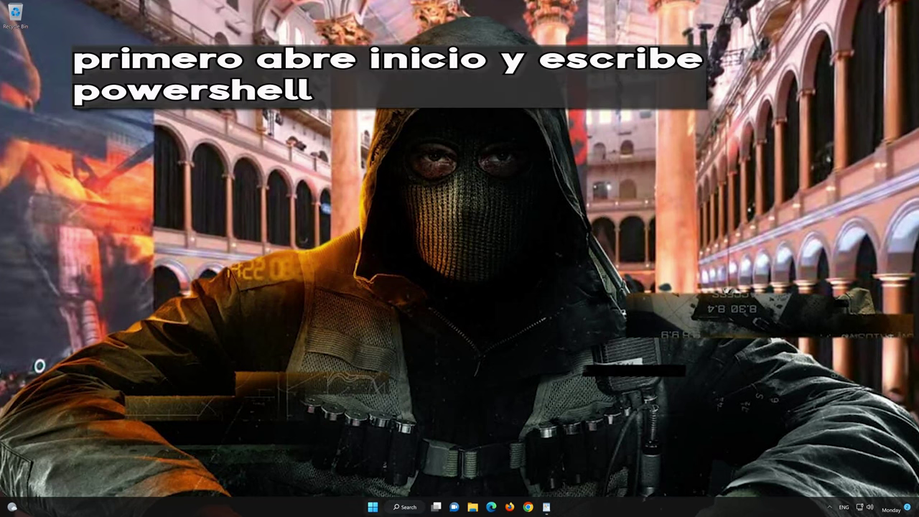
Search Windows for "powershell" and run PowerShell 7 (x64) as administrator, allowing it to make changes to the device
click(372, 508)
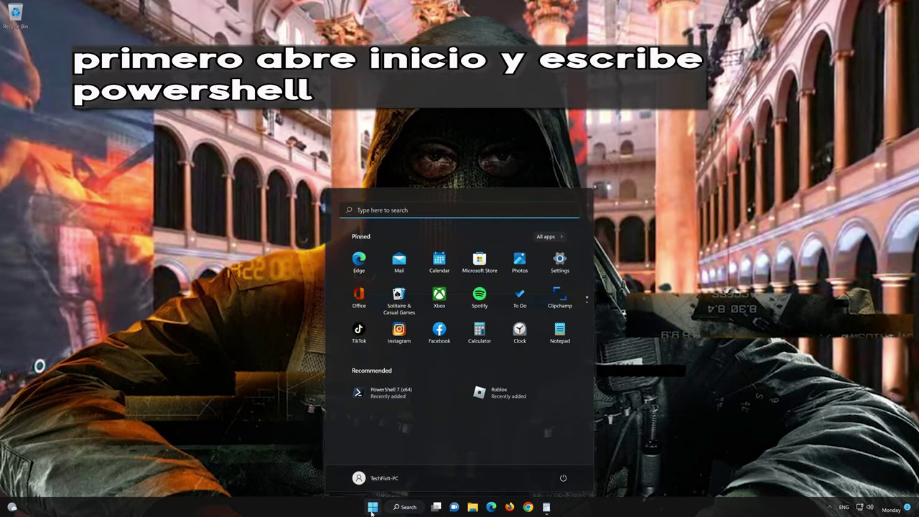
text(powers)
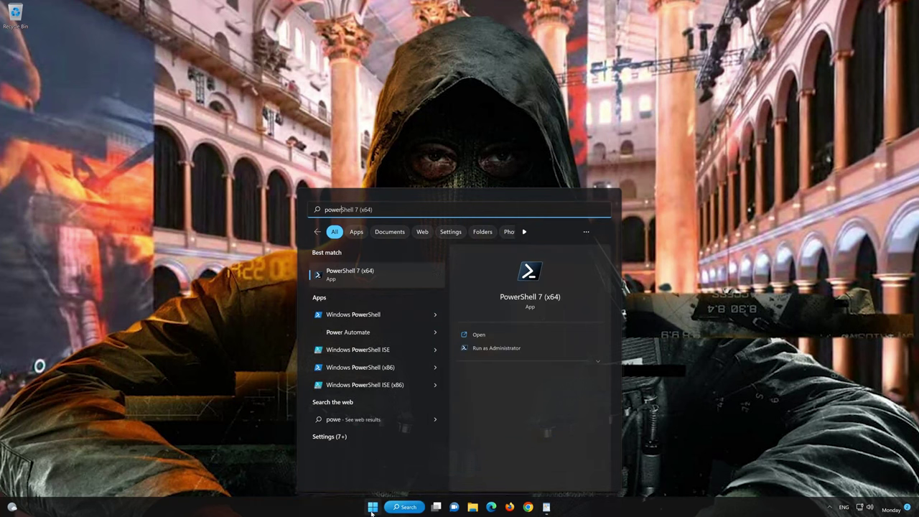
text(hell)
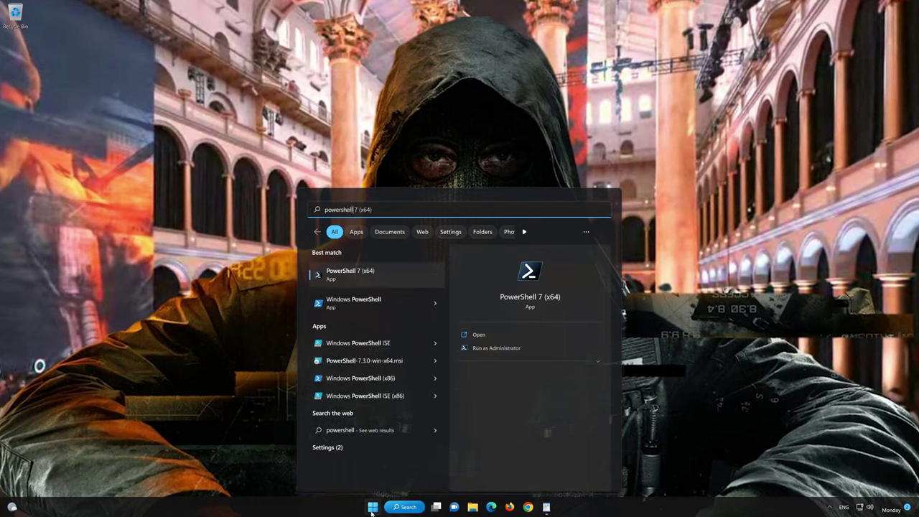
right_click(392, 279)
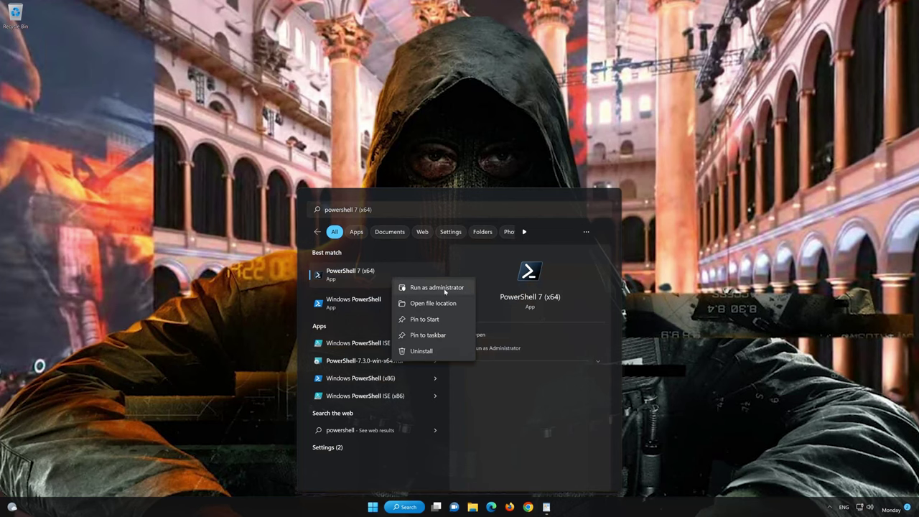
click(446, 288)
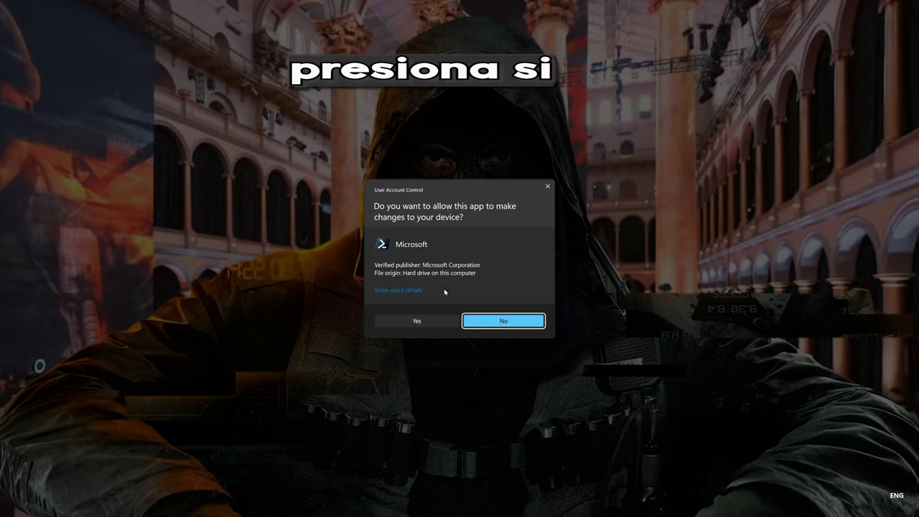
click(417, 321)
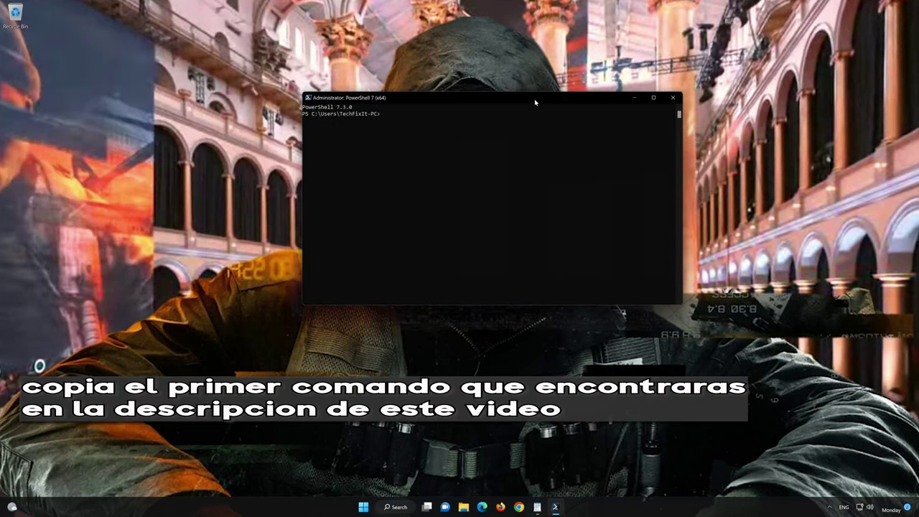
Switch to the WordPad document, copy the first command, which re-registers the *WindowsStore* package for all users, and minimize WordPad
click(537, 507)
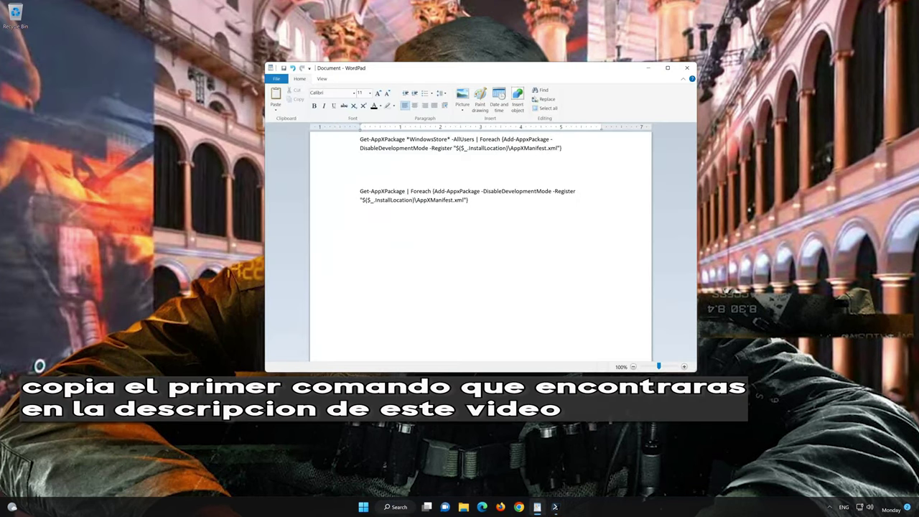
drag(562, 148, 360, 139)
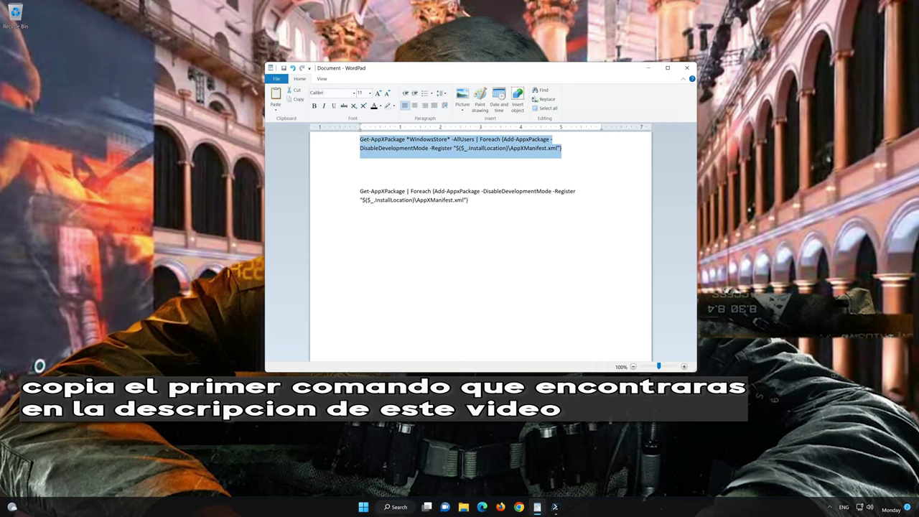
right_click(375, 142)
click(394, 154)
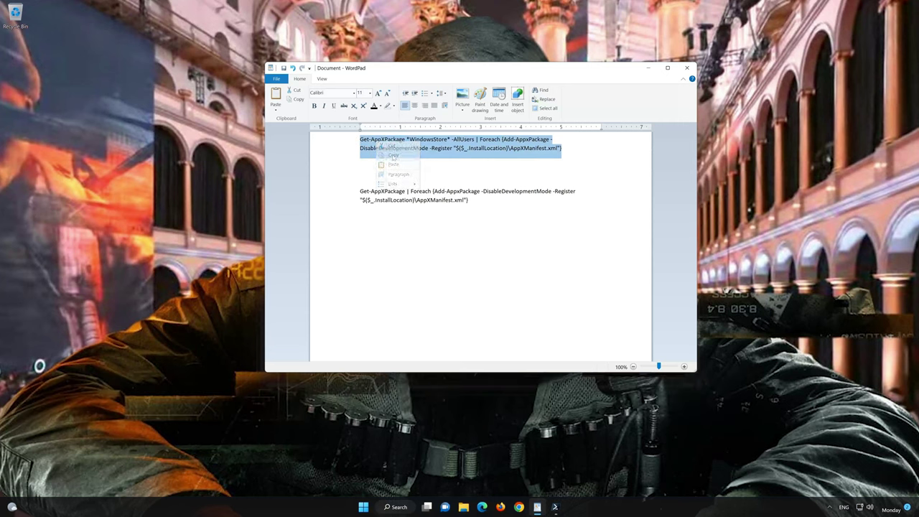
click(650, 69)
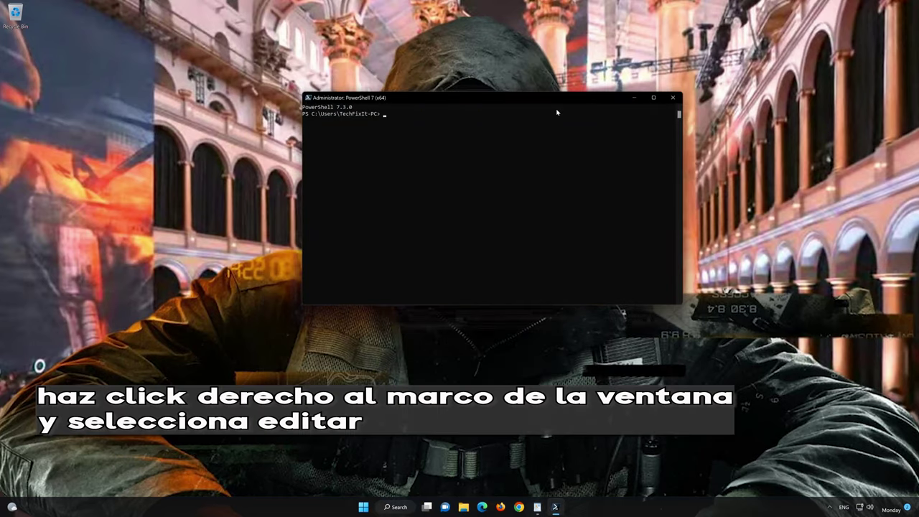
Paste the copied *WindowsStore* re-registration command into the administrator PowerShell window and run it
right_click(498, 98)
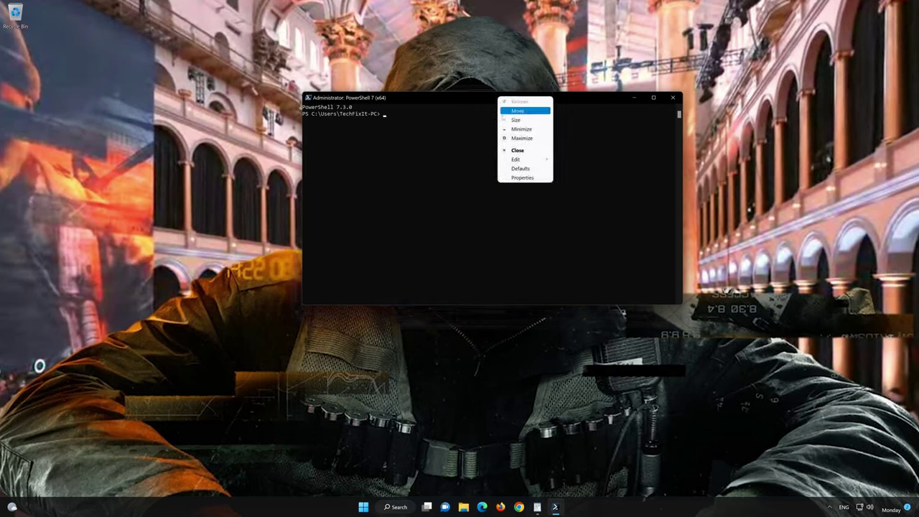
mouse_move(524, 160)
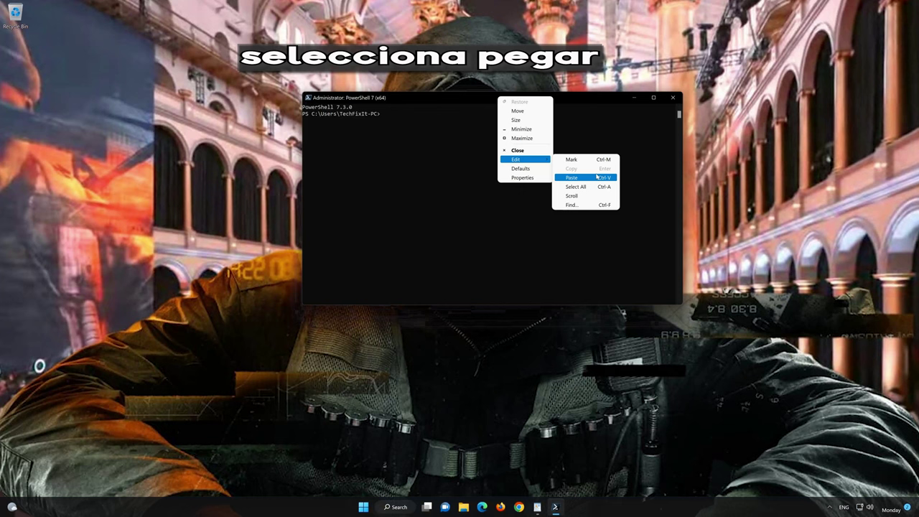
click(596, 177)
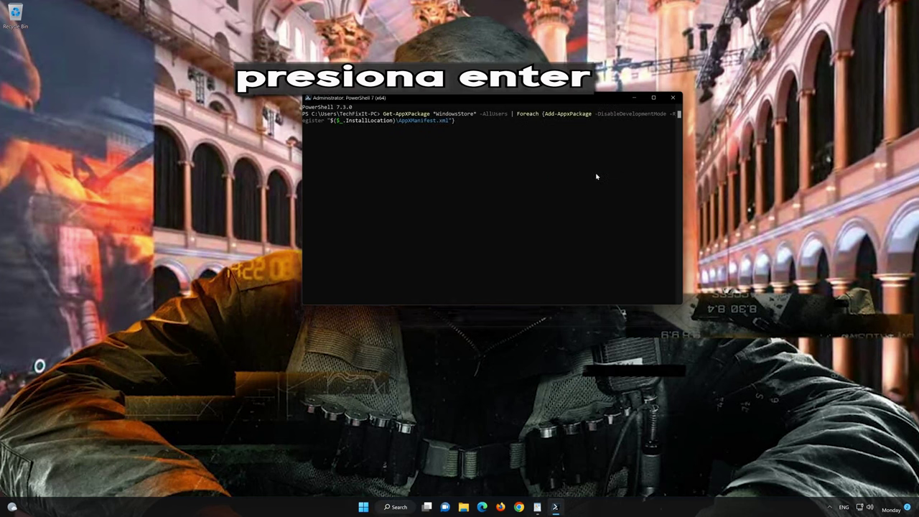
key(Return)
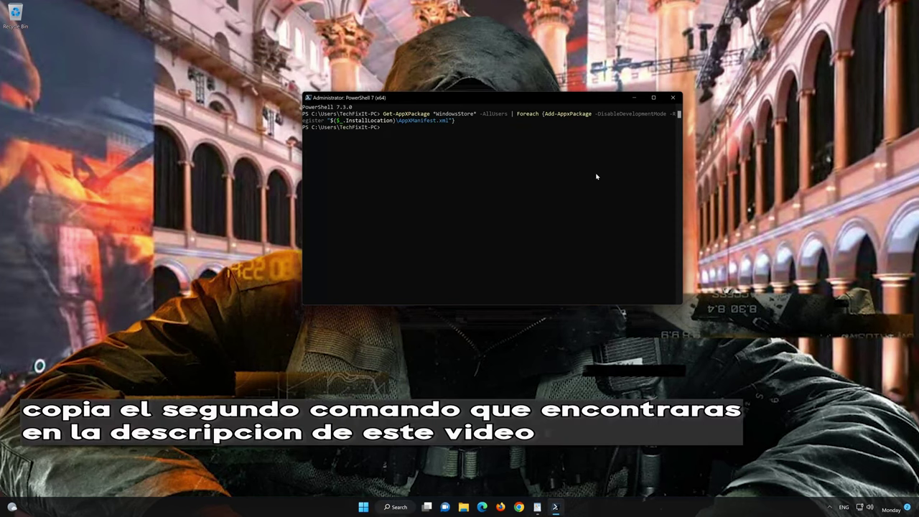
Return to the WordPad document, copy the second command, the Get-AppXPackage line that re-registers packages without a name filter, and minimize WordPad
click(538, 507)
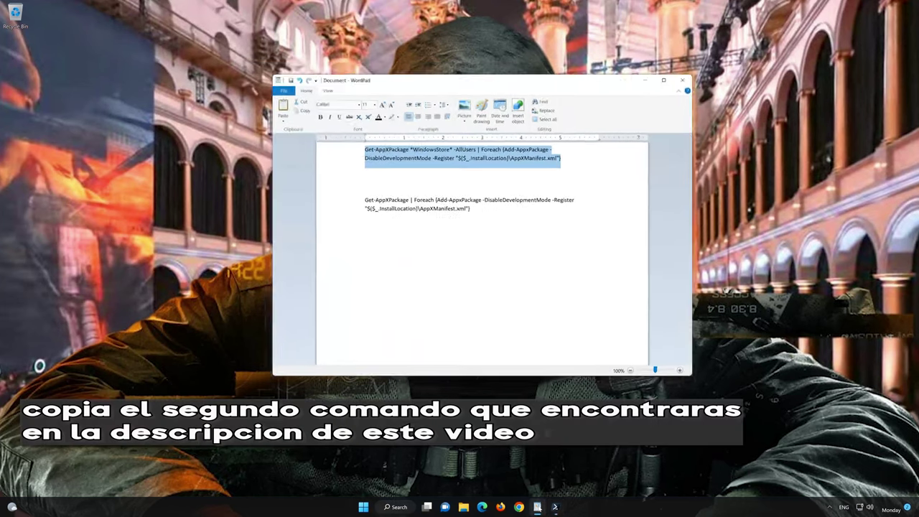
click(468, 200)
drag(468, 200, 360, 191)
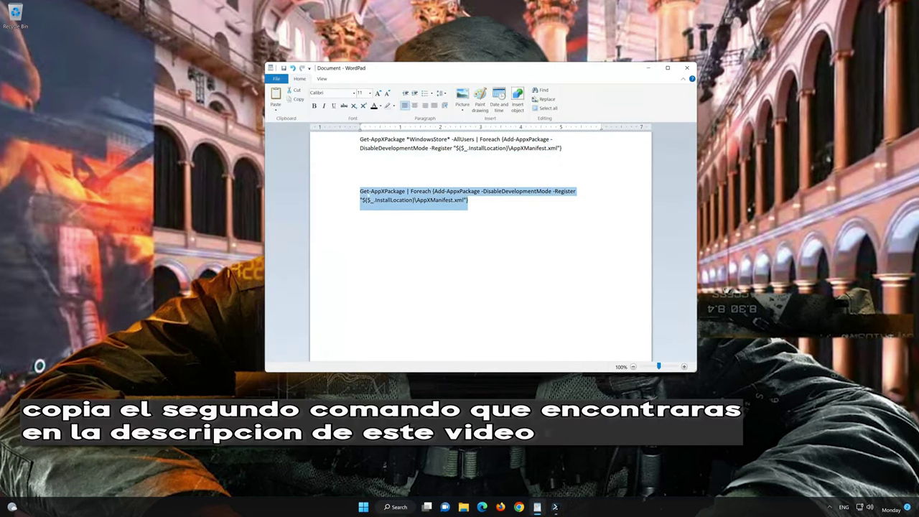
right_click(381, 192)
click(396, 206)
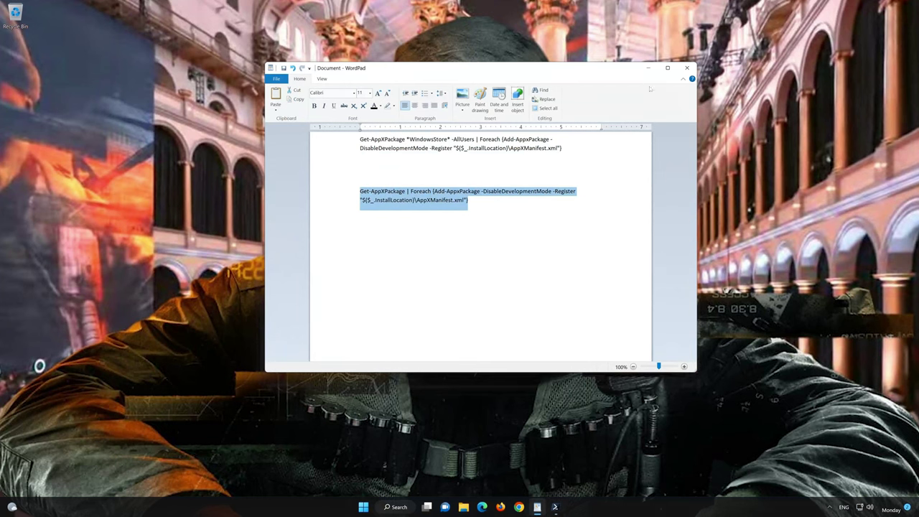
click(648, 68)
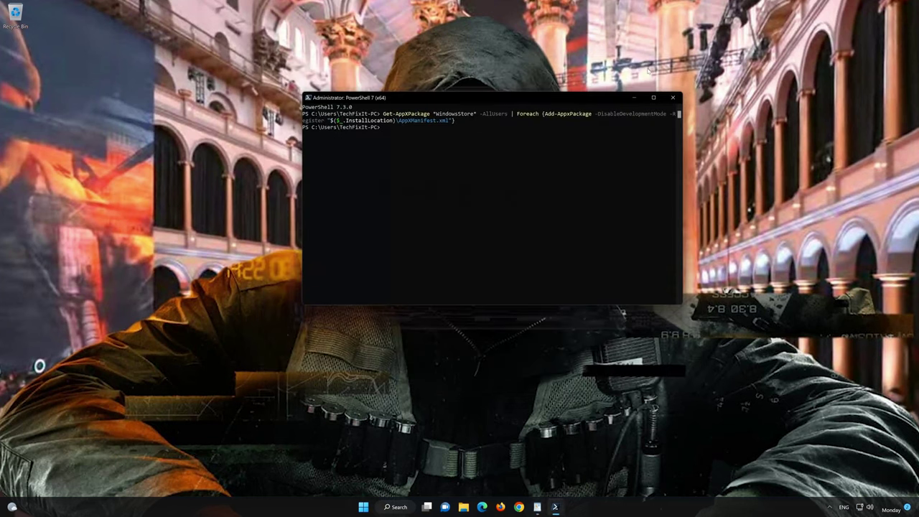
Paste the copied Get-AppXPackage re-registration command into the administrator PowerShell window, run it, and close the session with exit
right_click(420, 98)
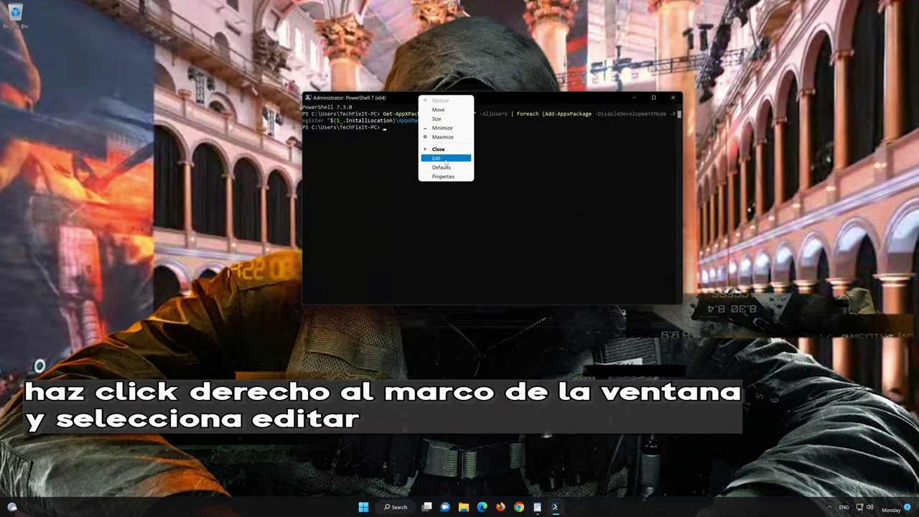
mouse_move(446, 162)
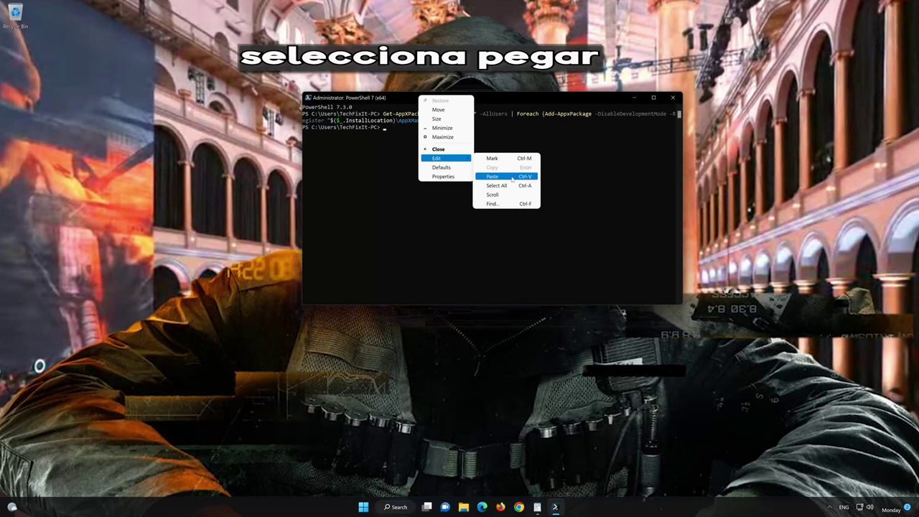
click(512, 176)
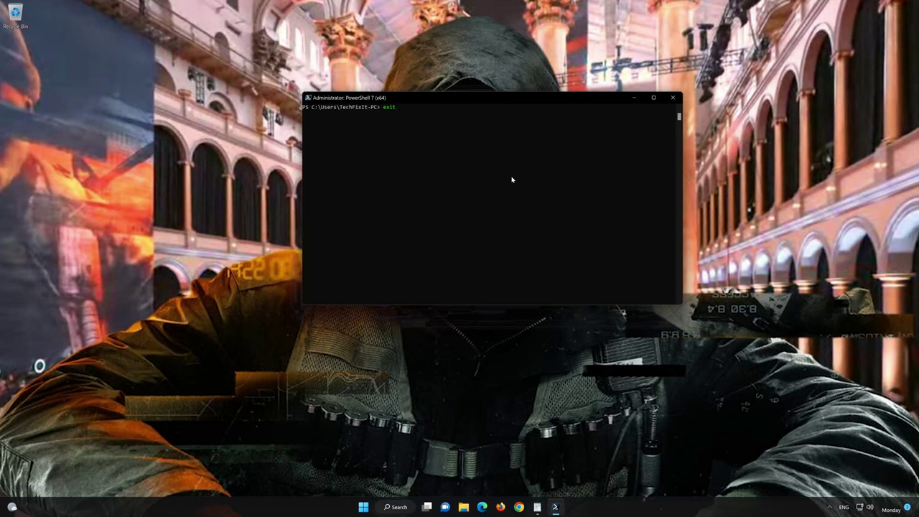
key(Return)
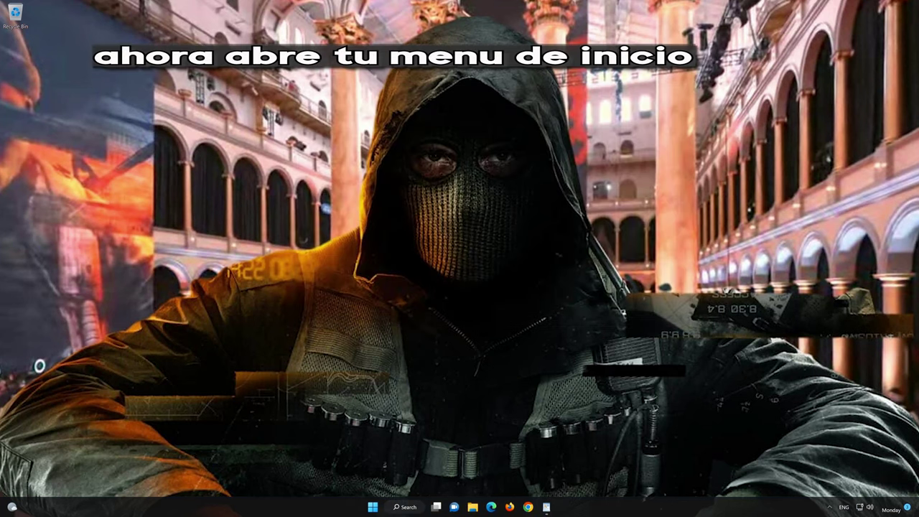
Search Windows for "microsoft Store", pin the Microsoft Store app to the taskbar, and open it from there
click(372, 507)
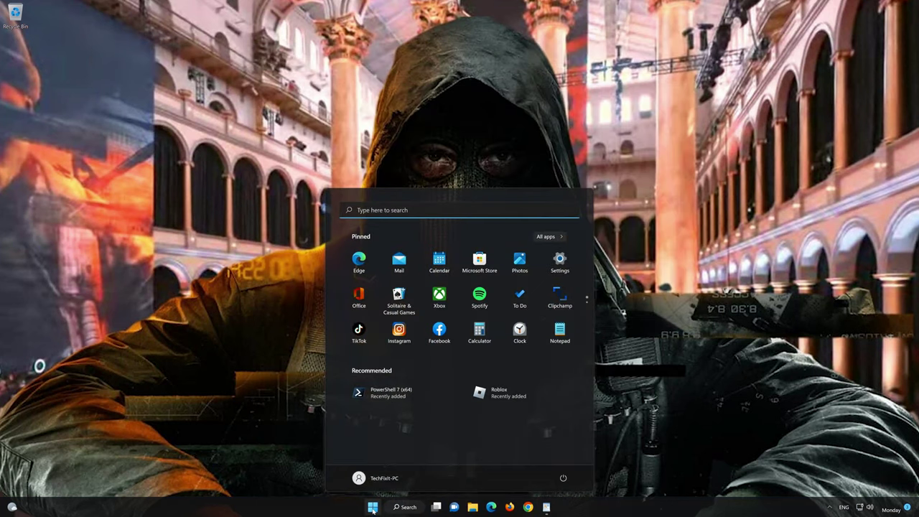
text(microsoft Store)
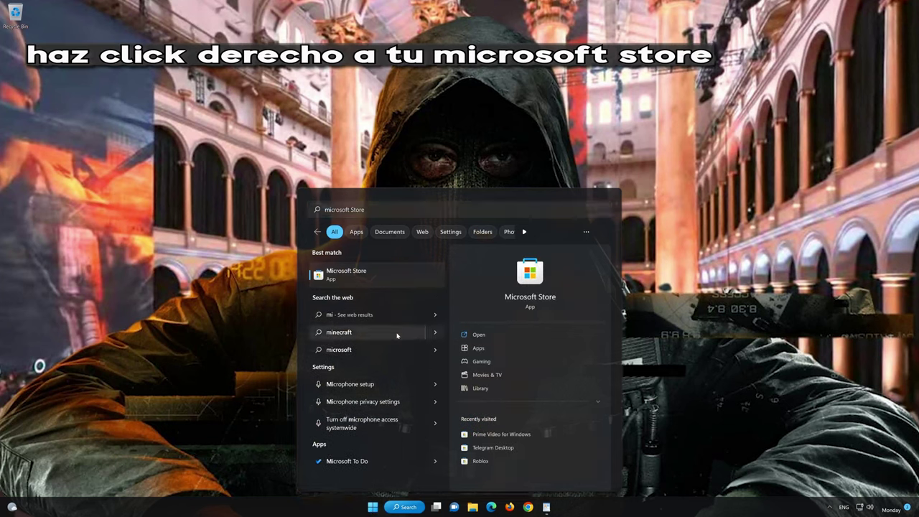
right_click(422, 278)
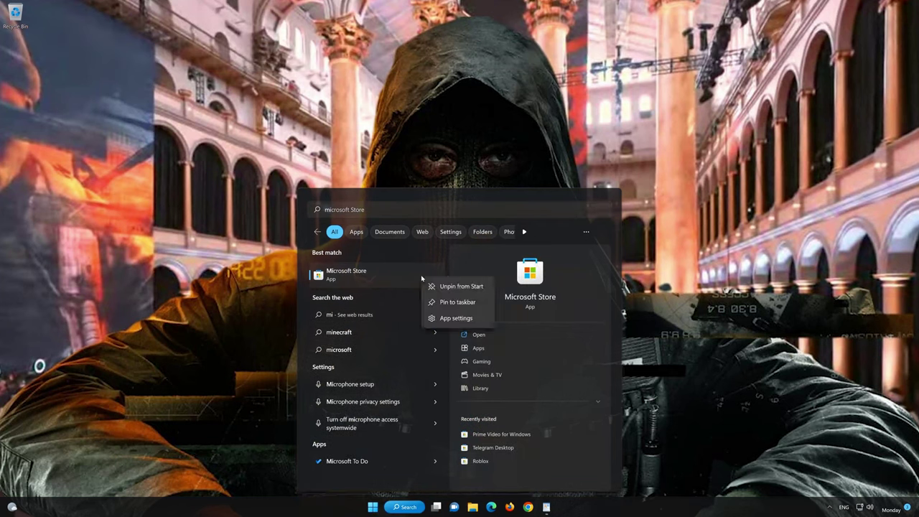
click(462, 303)
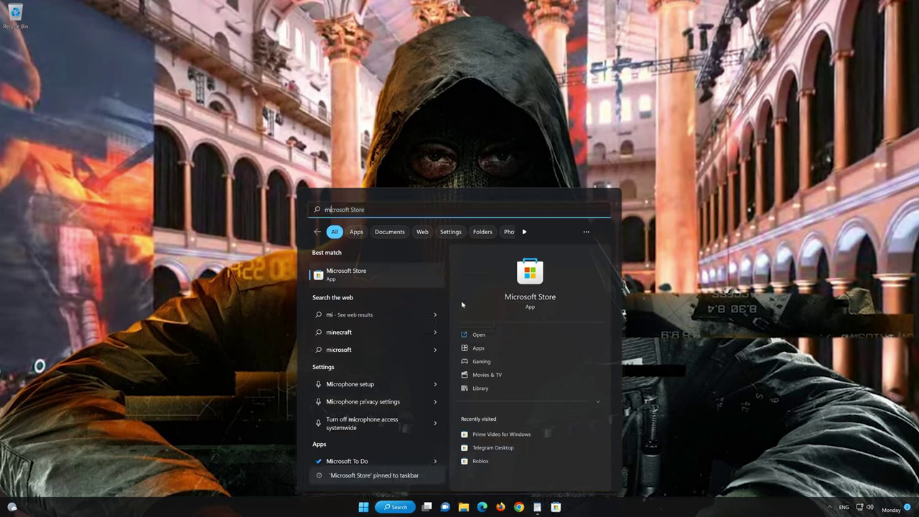
click(675, 308)
click(557, 507)
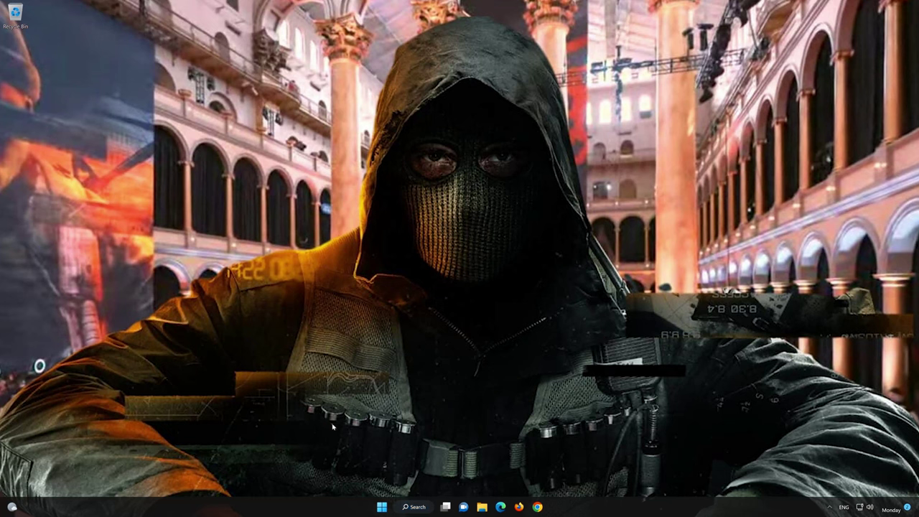
Search Windows for "wsreset" and run the wsreset command to reset the Microsoft Store cache
click(382, 507)
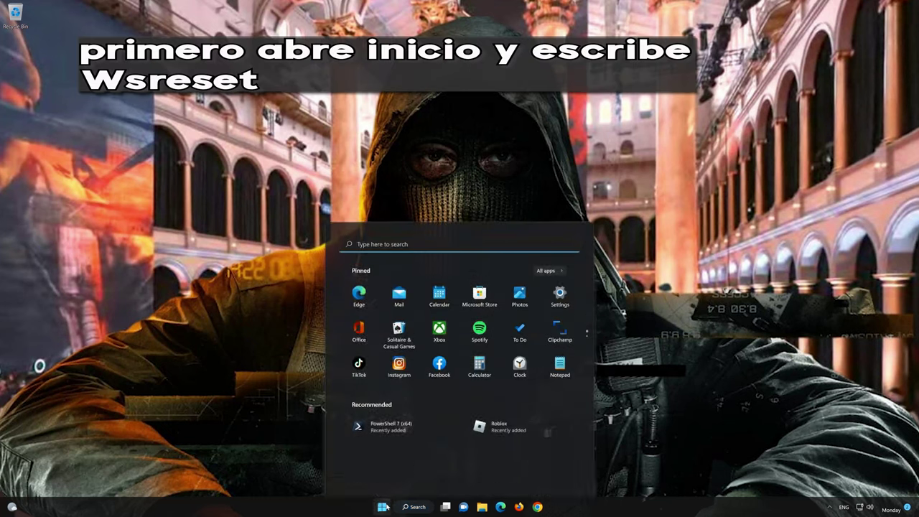
text(ws)
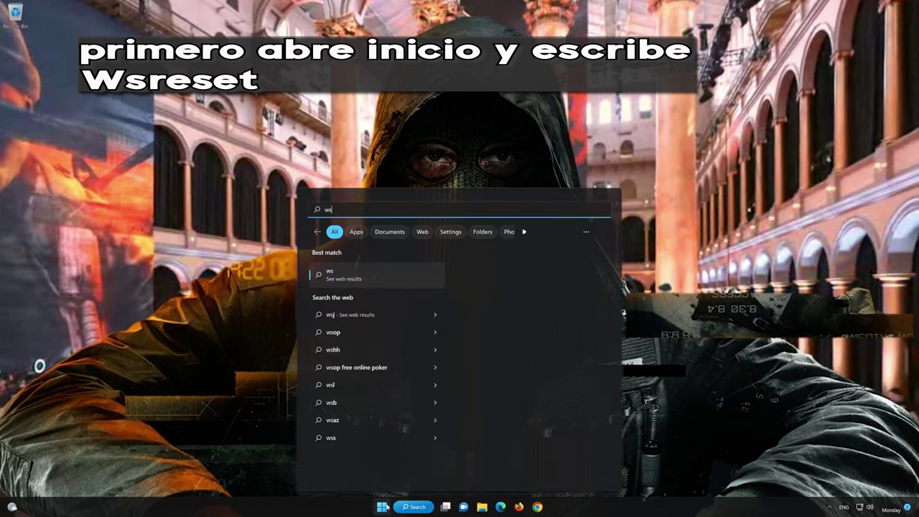
text(reset)
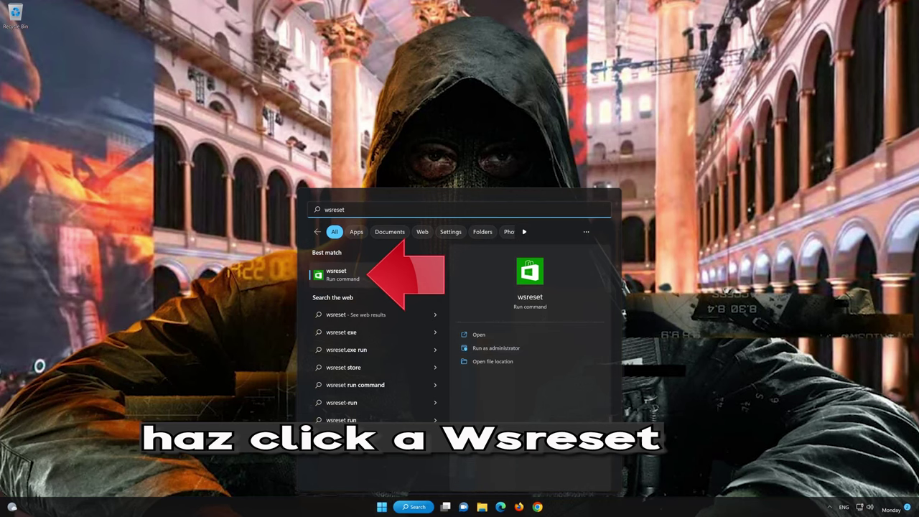
click(388, 278)
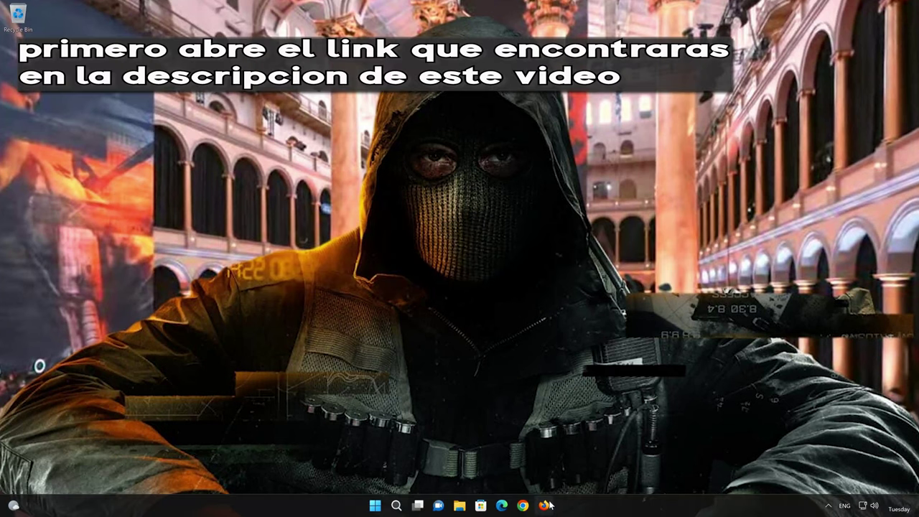
Open microsoft.com/software-download/windows11 in Firefox, download the Create Windows 11 Installation Media tool, and close the browser
click(548, 505)
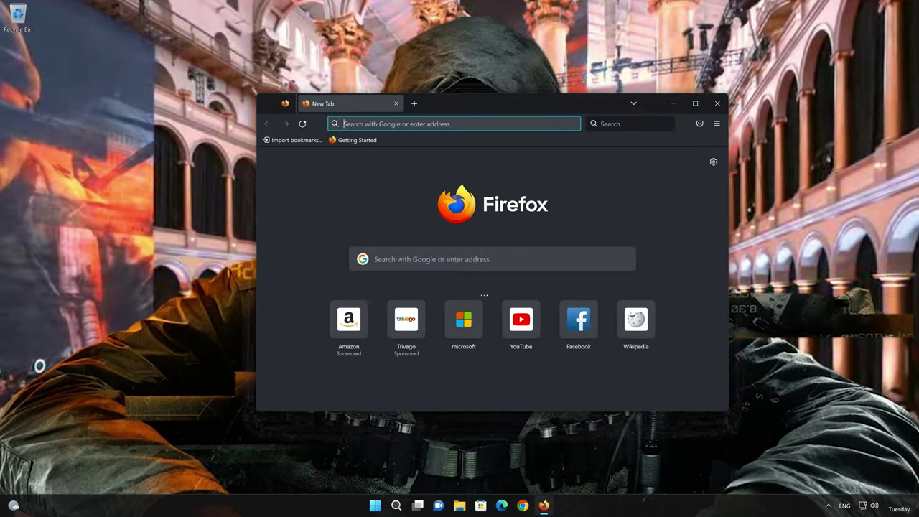
right_click(428, 123)
click(451, 205)
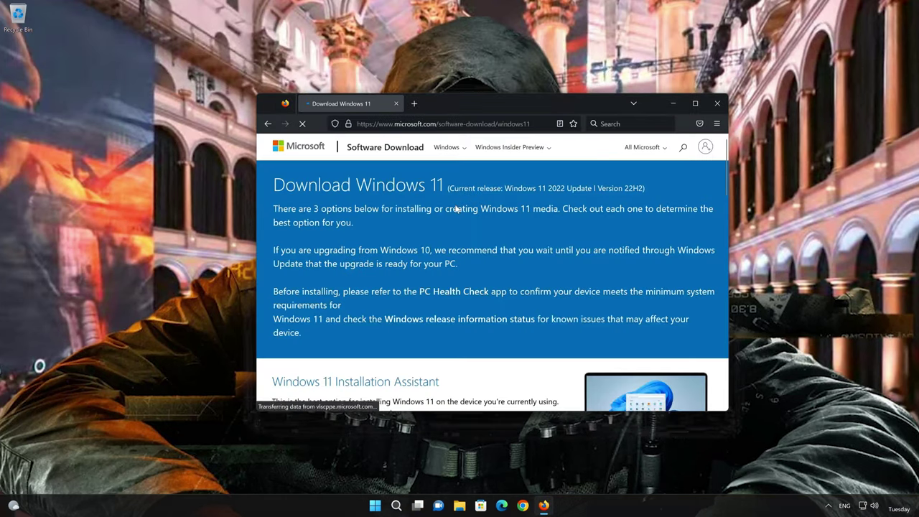
scroll(455, 209, down, 5)
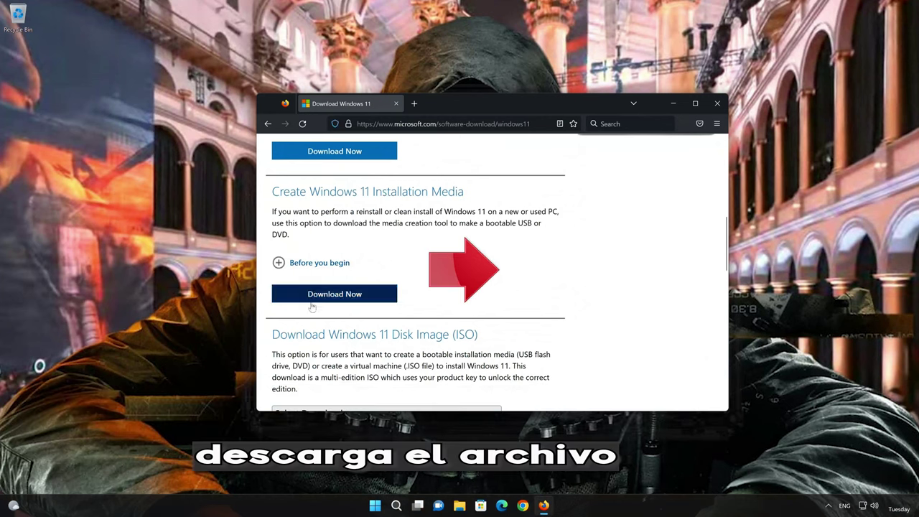
click(351, 296)
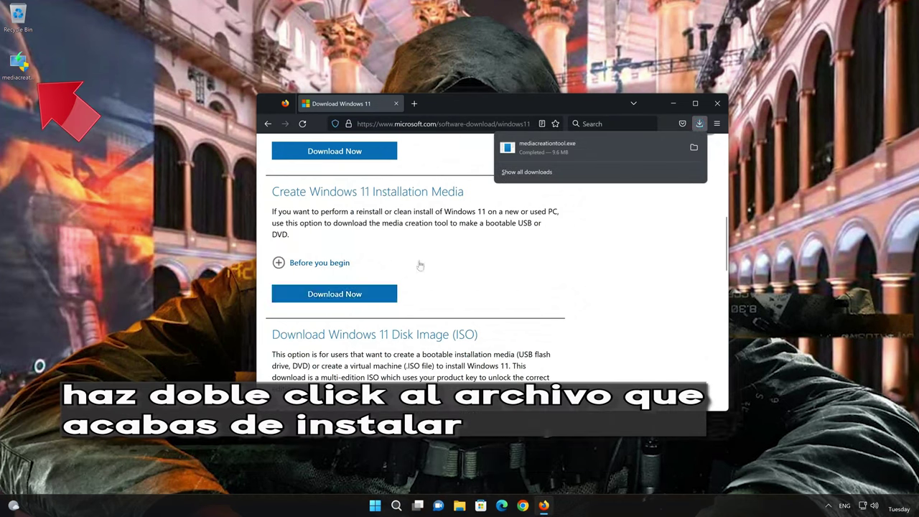
click(711, 105)
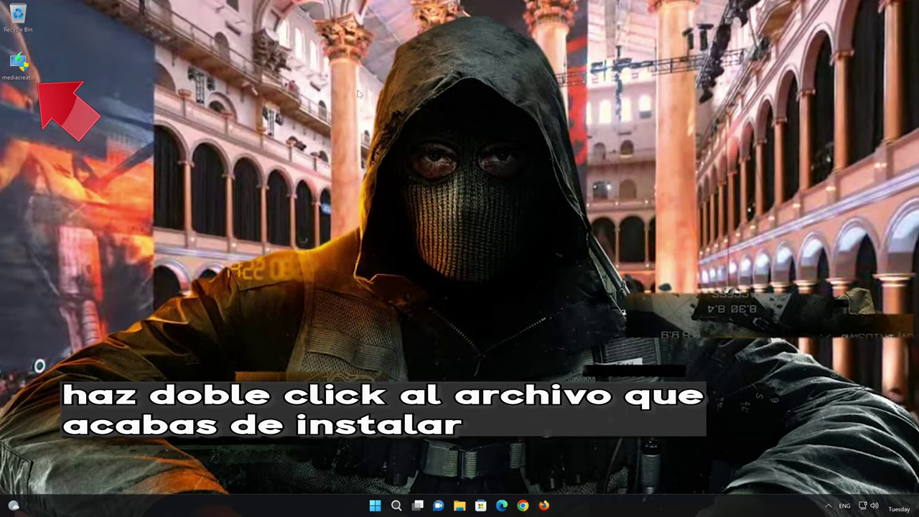
Run mediacreationtool with permission to change the device, accept its license terms, and keep the recommended language and edition
double_click(18, 76)
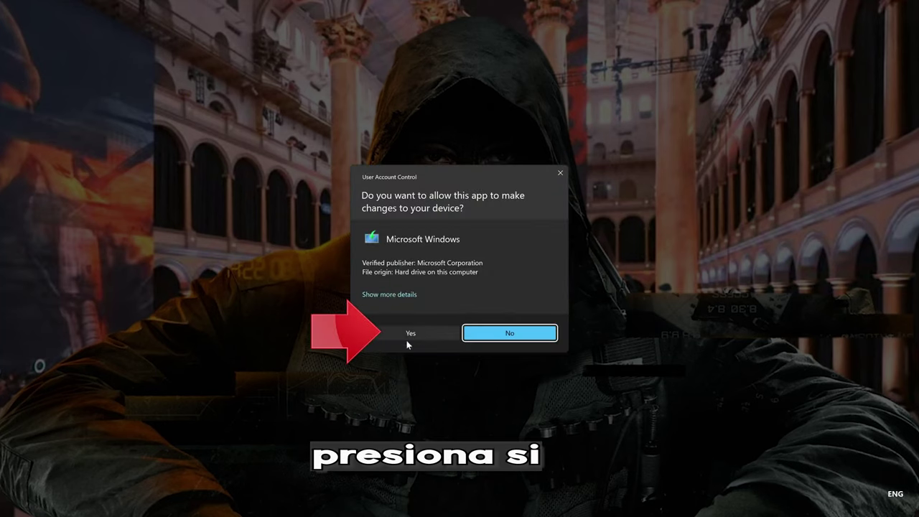
click(407, 335)
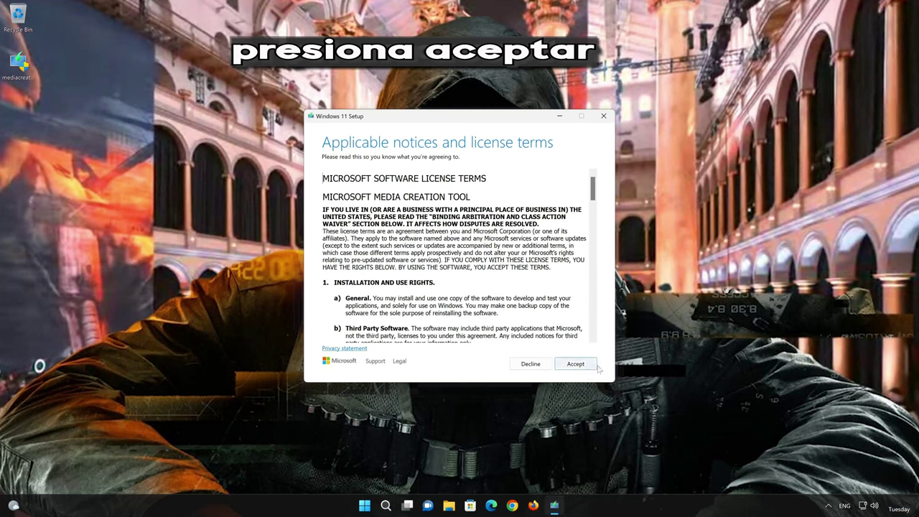
click(581, 366)
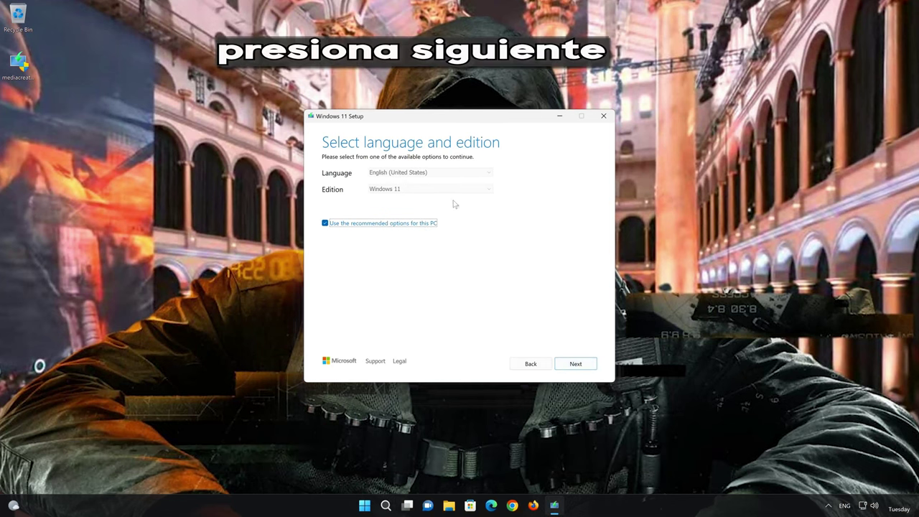
click(576, 364)
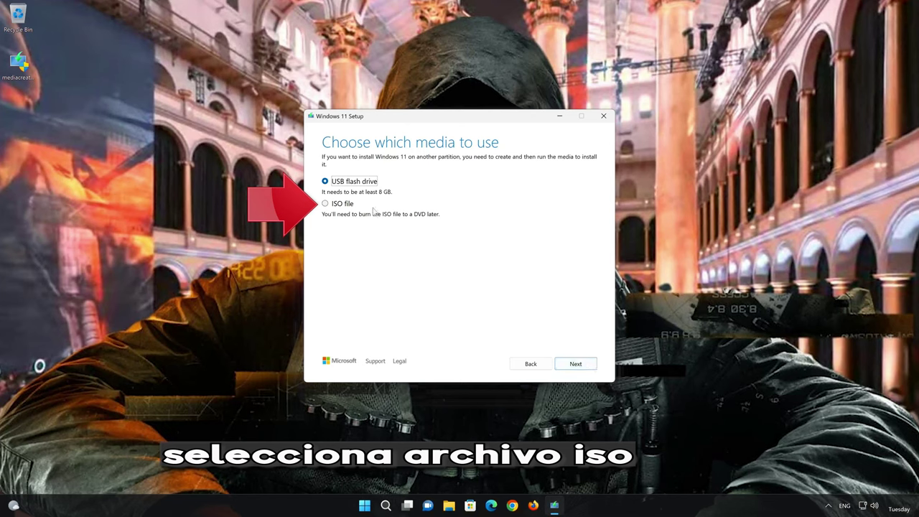
Choose ISO file as the media, save it to the Desktop as "Windows 11", and finish the media creation
click(326, 204)
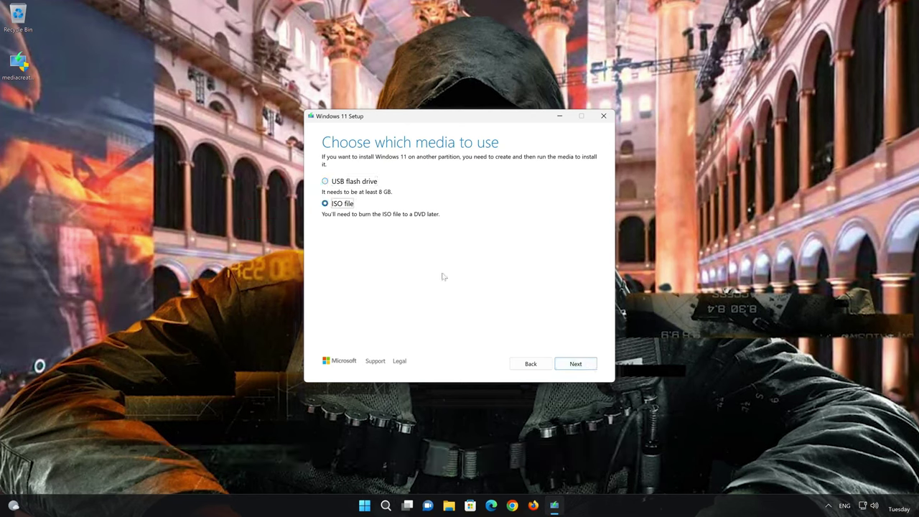
click(576, 364)
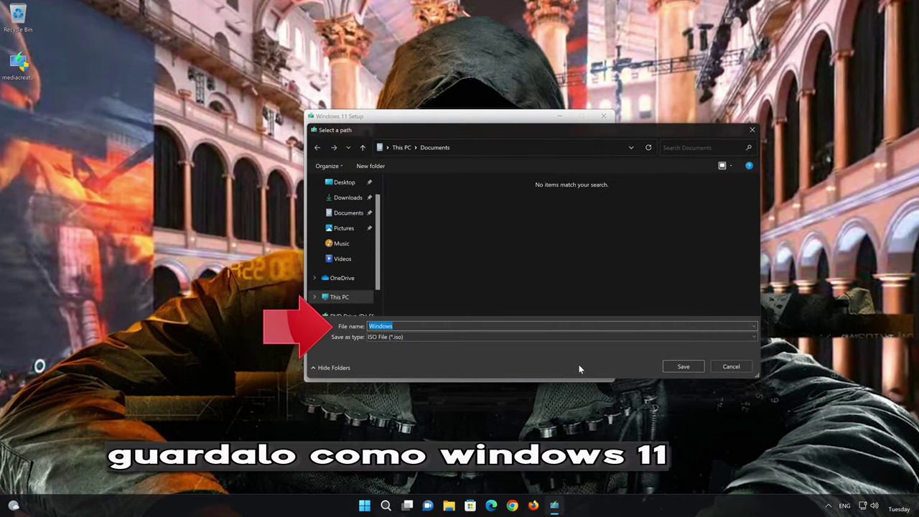
click(394, 326)
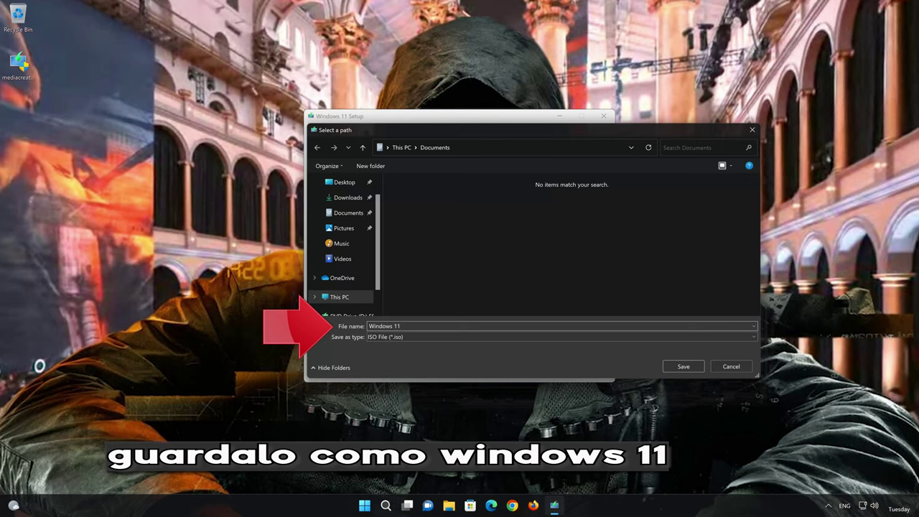
click(344, 182)
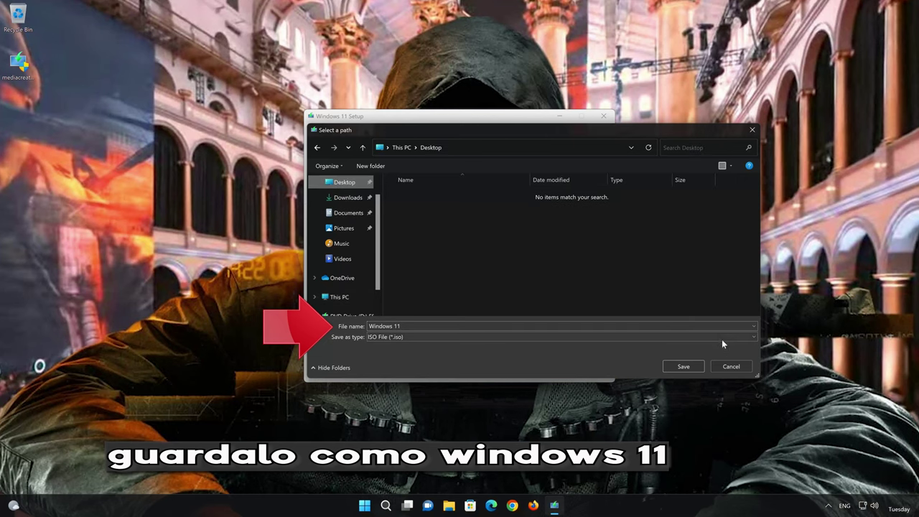
click(683, 367)
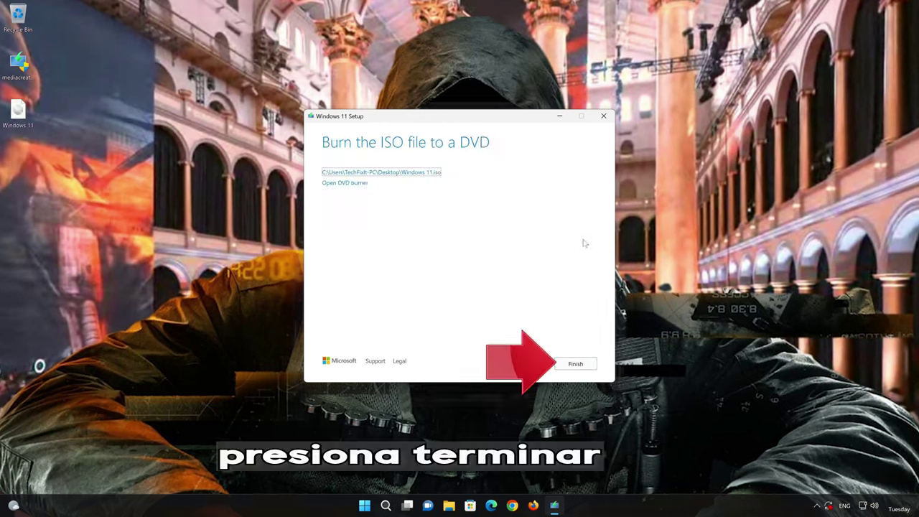
click(575, 366)
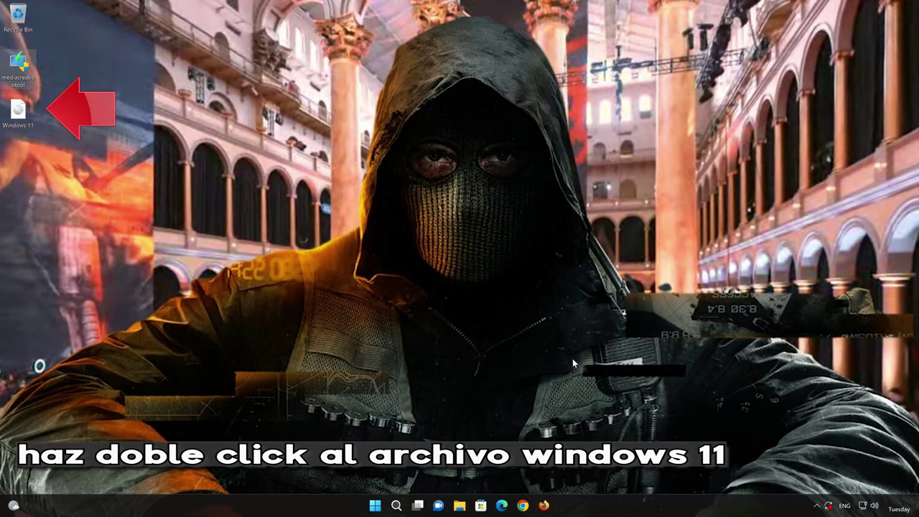
Mount the Windows 11 ISO from the desktop, run its setup application with permission to change the device, and close the drive window
double_click(17, 119)
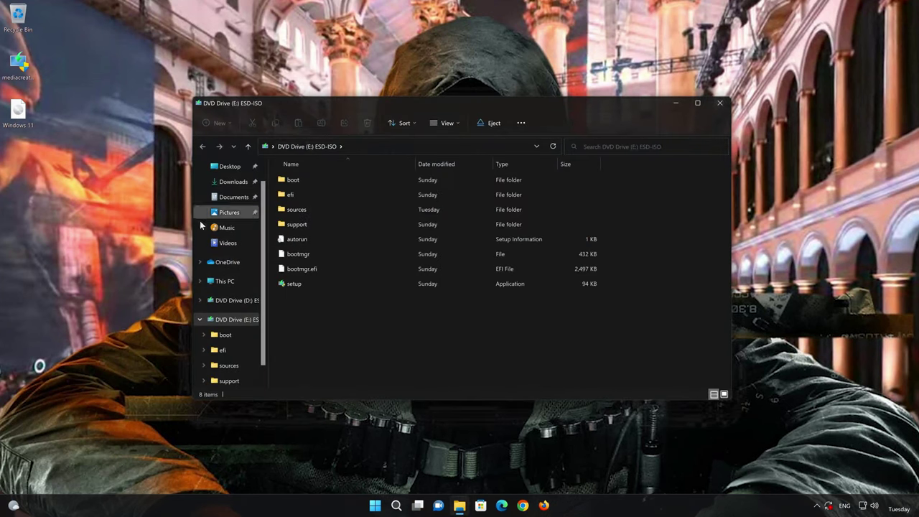
double_click(345, 285)
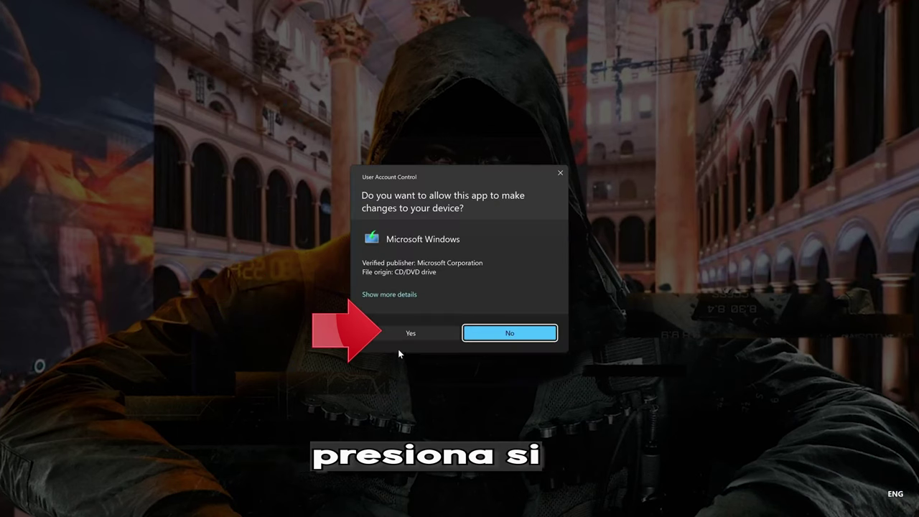
click(406, 334)
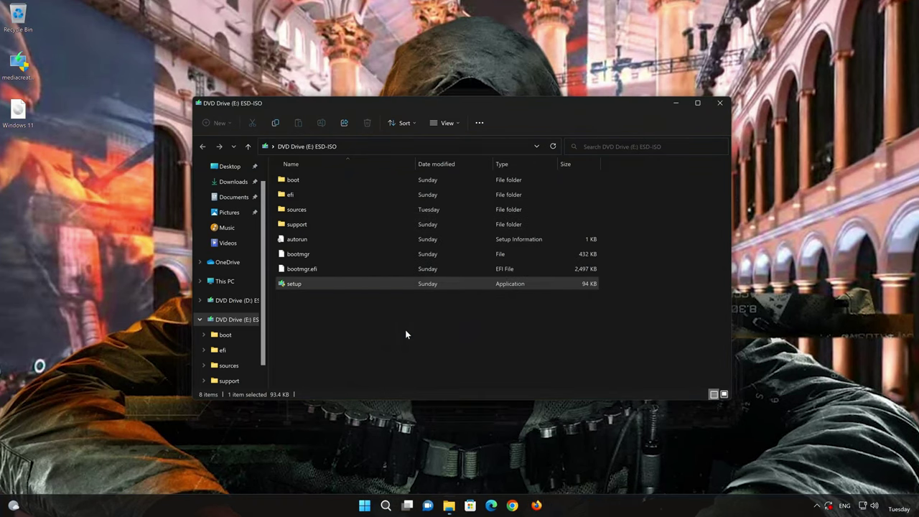
click(720, 103)
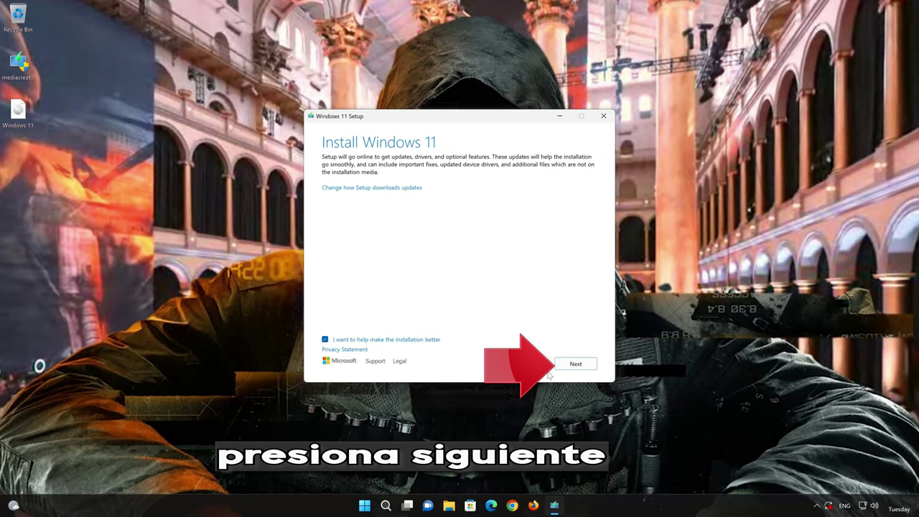
Continue through Windows 11 Setup, accept the license terms, and start installing Windows 11 Pro while keeping personal files and apps
click(580, 368)
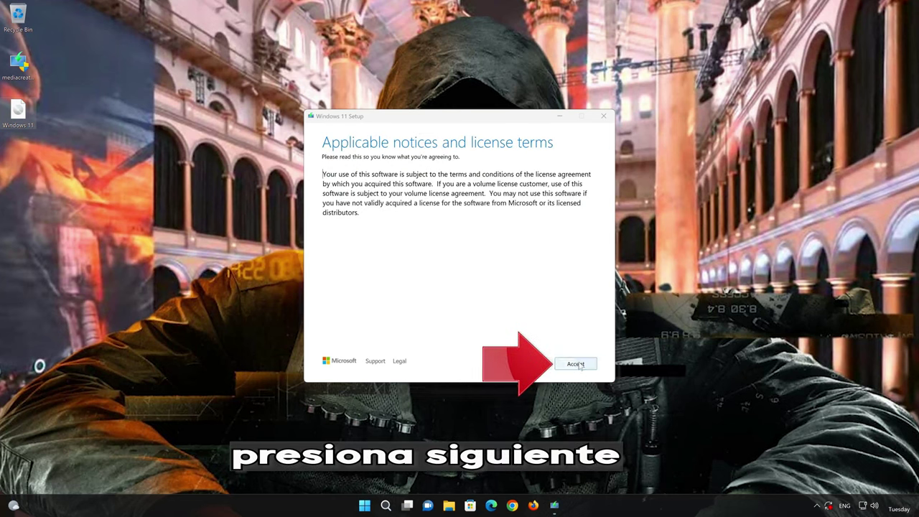
click(576, 364)
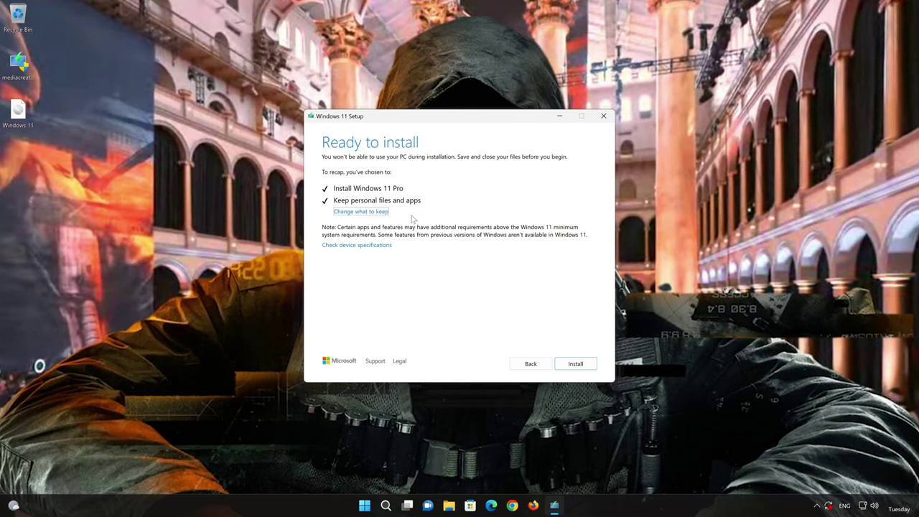
click(587, 367)
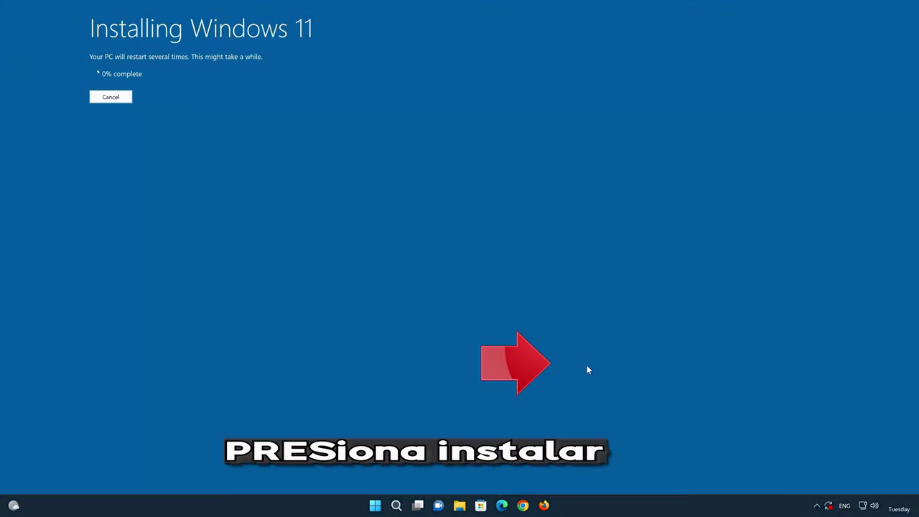